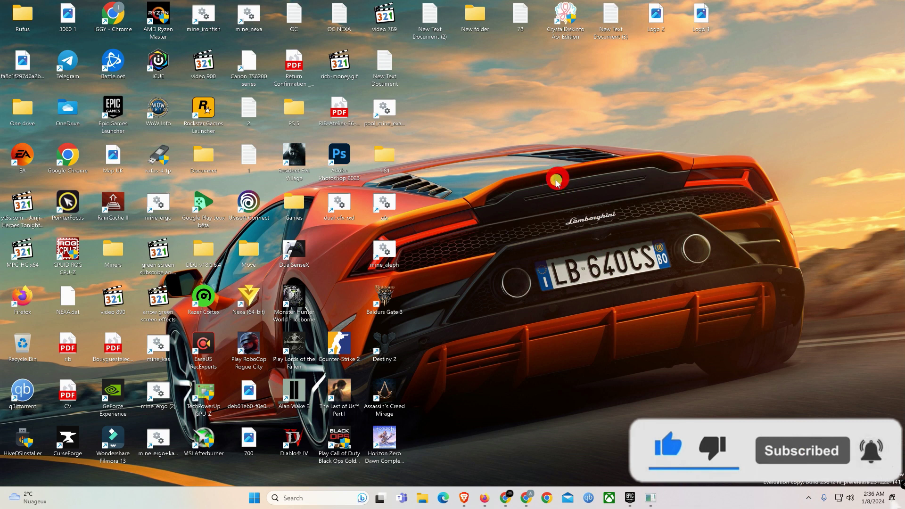
Review the Hive OS worker's GPU overview, then switch to the XeggeX KLS/USDT trading chart.
{"action": "left_click", "coordinate": [505, 497]}
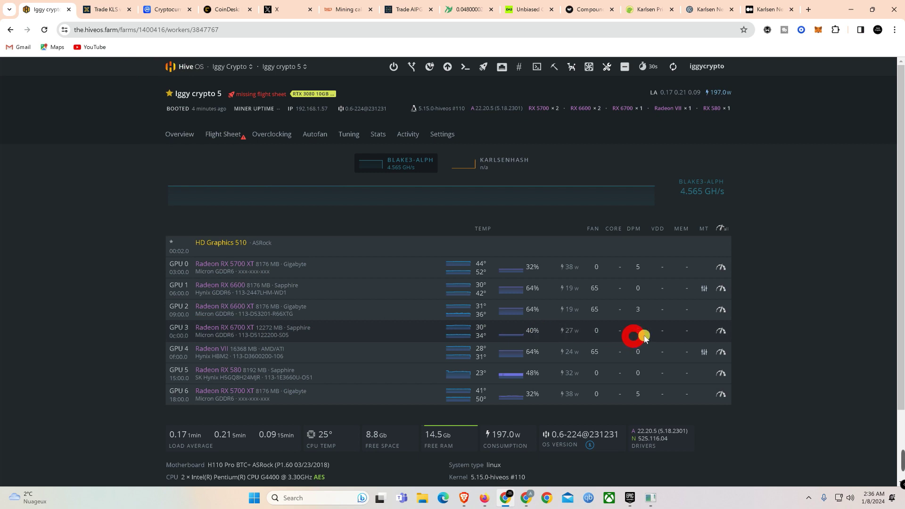
{"action": "scroll", "coordinate": [754, 418], "scroll_direction": "down", "scroll_amount": 1}
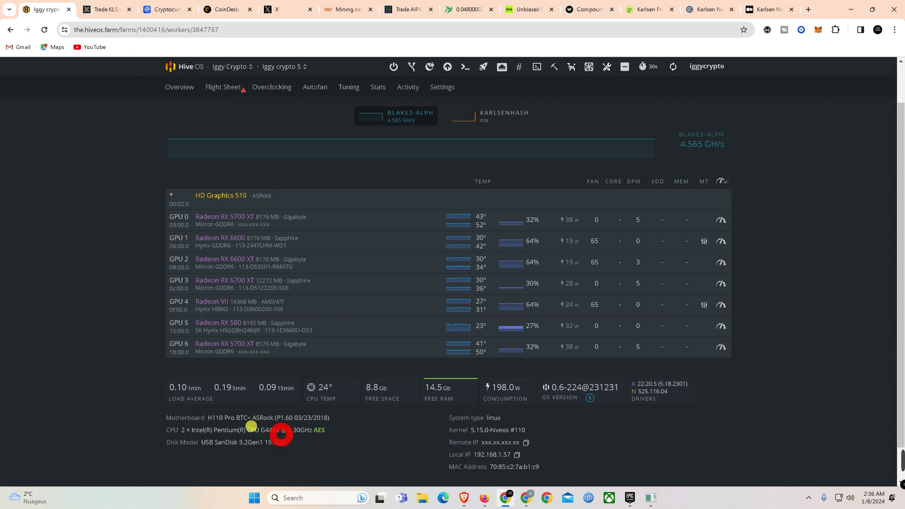
{"action": "scroll", "coordinate": [131, 141], "scroll_direction": "up", "scroll_amount": 1}
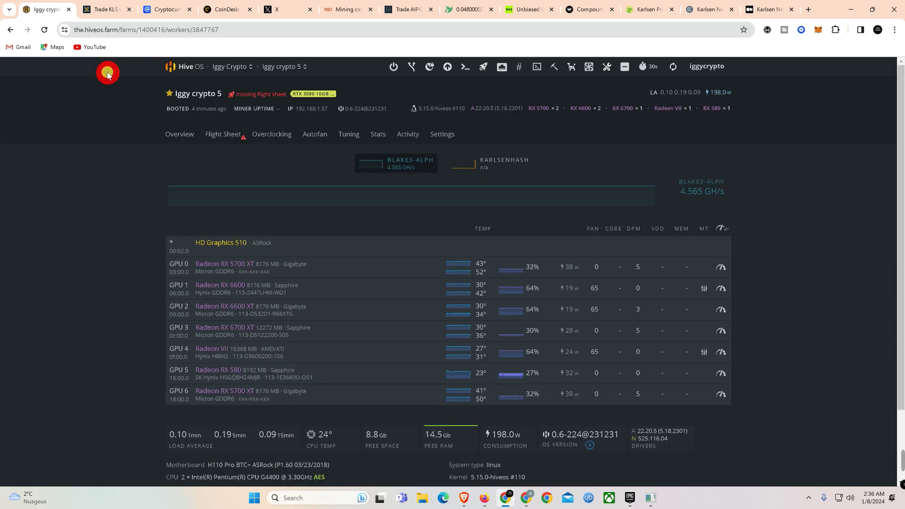
{"action": "left_click", "coordinate": [102, 8]}
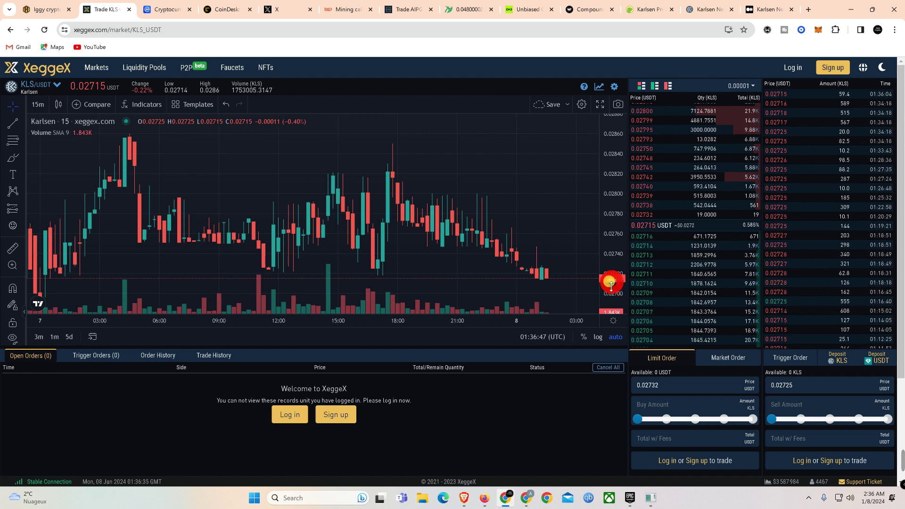
Browse the CoinDesk homepage headlines and scroll back up.
{"action": "left_click", "coordinate": [211, 12]}
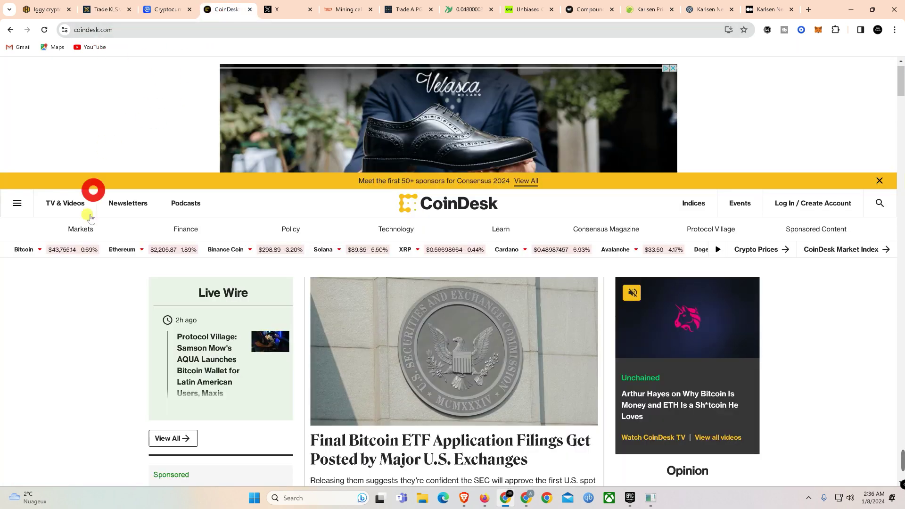
{"action": "scroll", "coordinate": [85, 236], "scroll_direction": "down", "scroll_amount": 1}
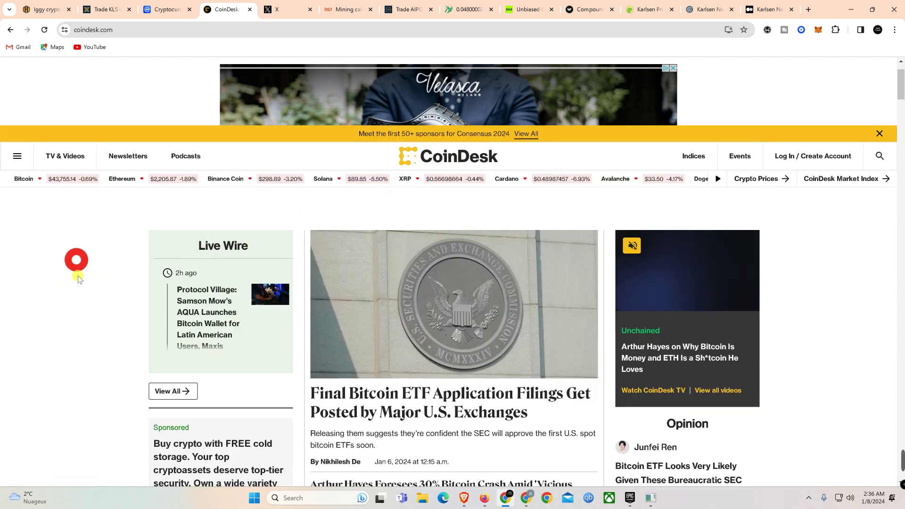
{"action": "scroll", "coordinate": [77, 275], "scroll_direction": "down", "scroll_amount": 3}
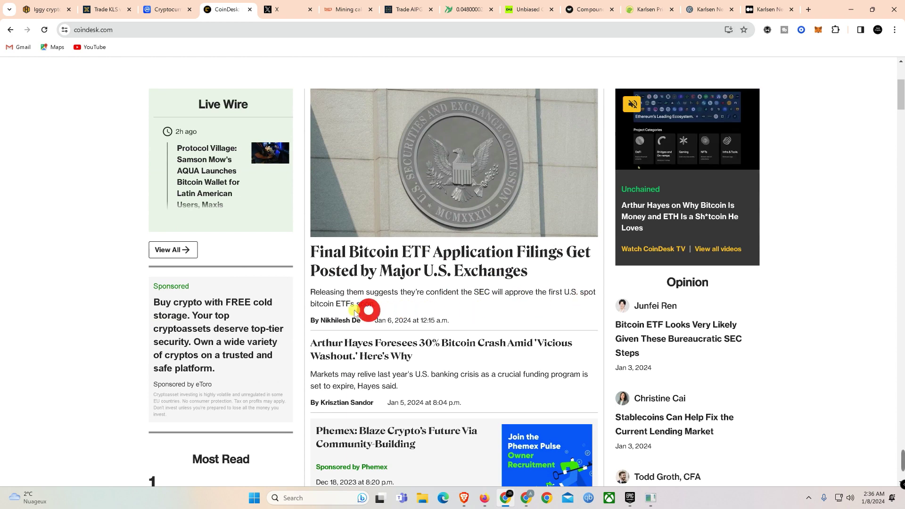
{"action": "scroll", "coordinate": [93, 319], "scroll_direction": "down", "scroll_amount": 4}
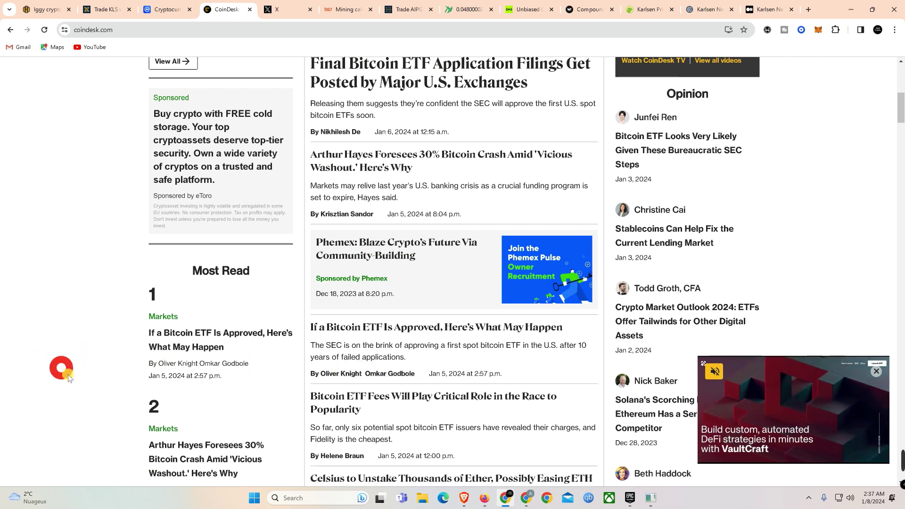
{"action": "scroll", "coordinate": [358, 361], "scroll_direction": "down", "scroll_amount": 2}
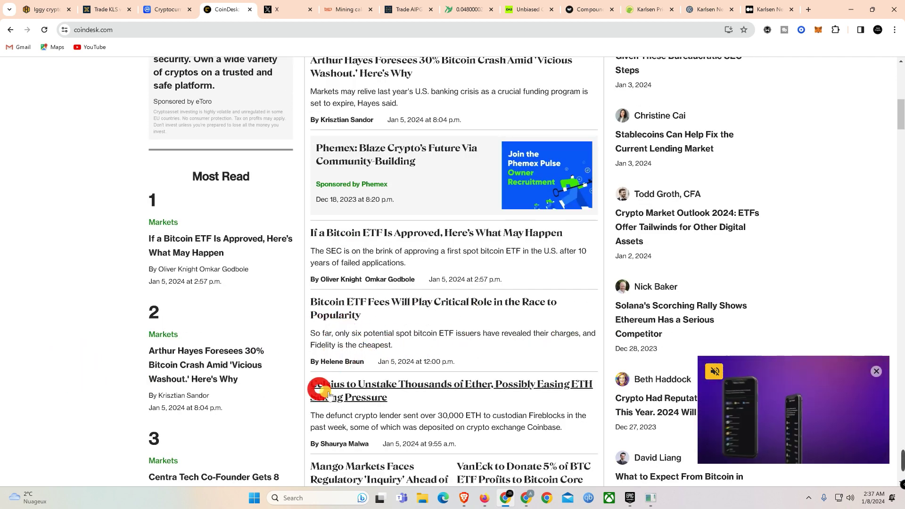
{"action": "scroll", "coordinate": [262, 394], "scroll_direction": "down", "scroll_amount": 3}
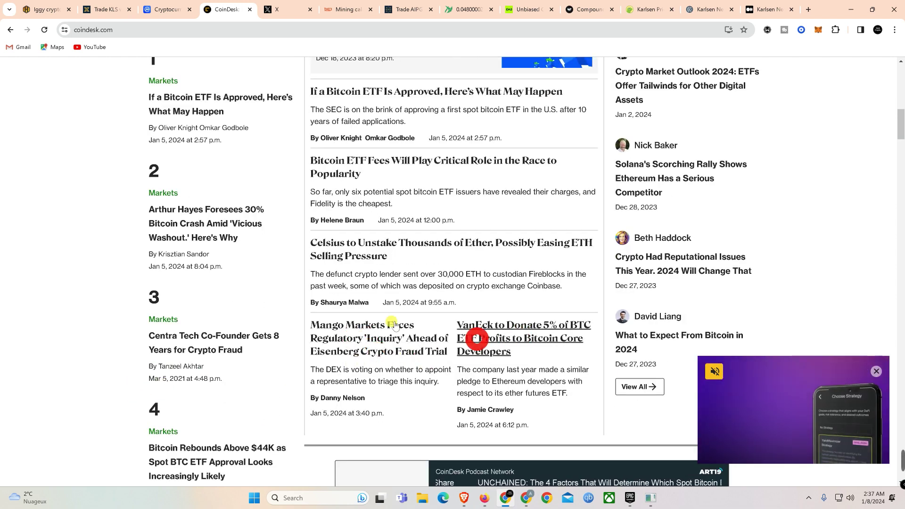
{"action": "scroll", "coordinate": [146, 165], "scroll_direction": "up", "scroll_amount": 15}
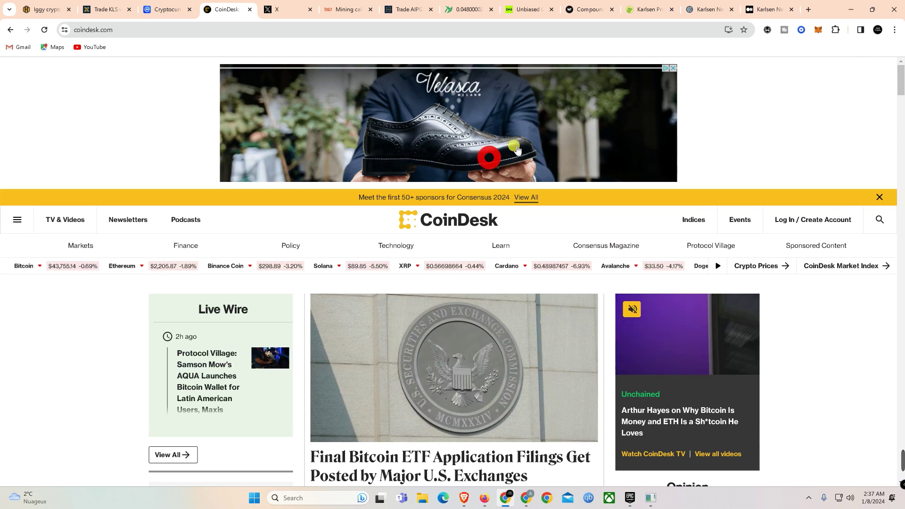
{"action": "left_click", "coordinate": [693, 11]}
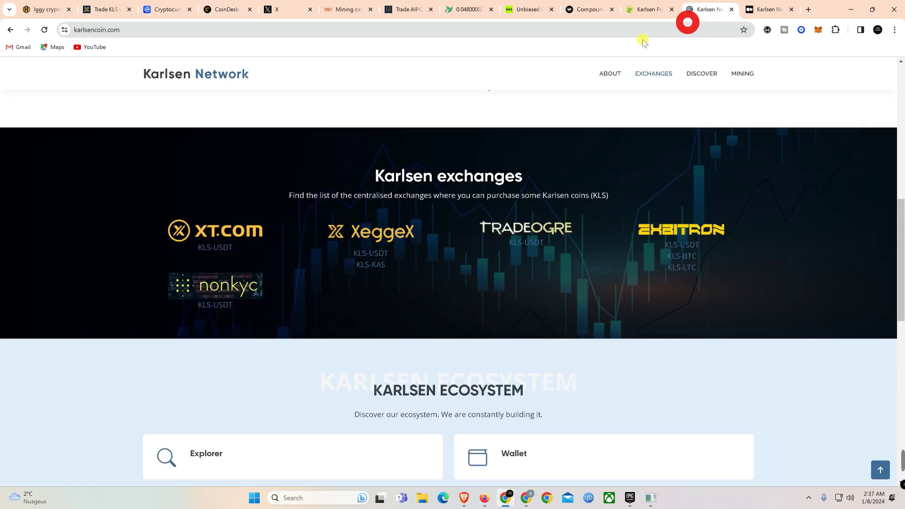
{"action": "scroll", "coordinate": [137, 152], "scroll_direction": "up", "scroll_amount": 10}
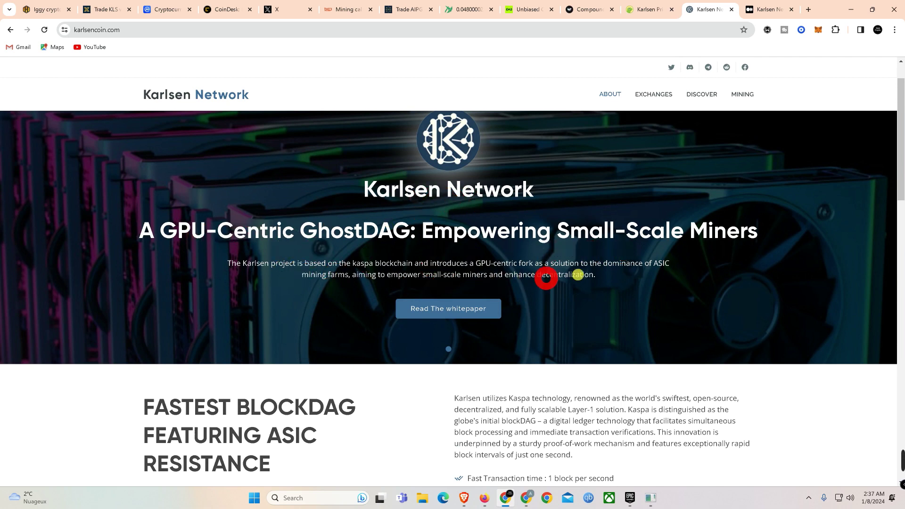
{"action": "scroll", "coordinate": [106, 405], "scroll_direction": "down", "scroll_amount": 2}
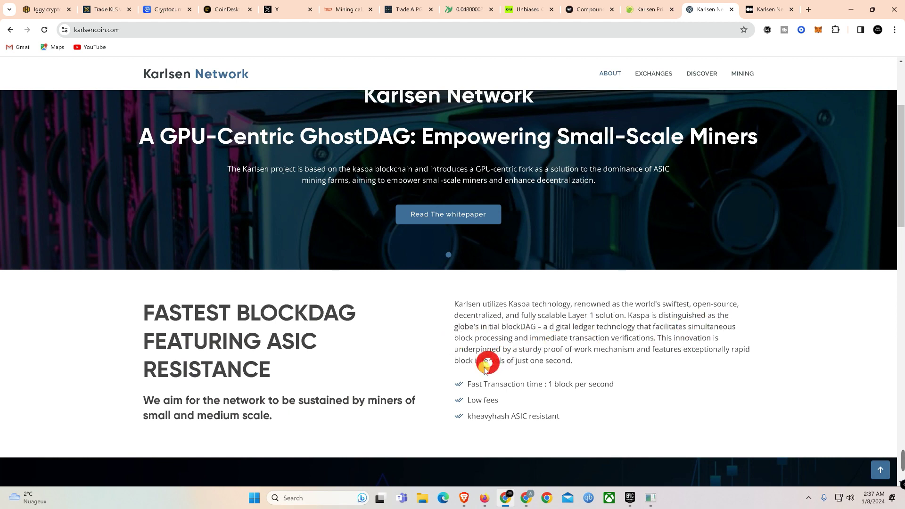
{"action": "scroll", "coordinate": [461, 409], "scroll_direction": "down", "scroll_amount": 6}
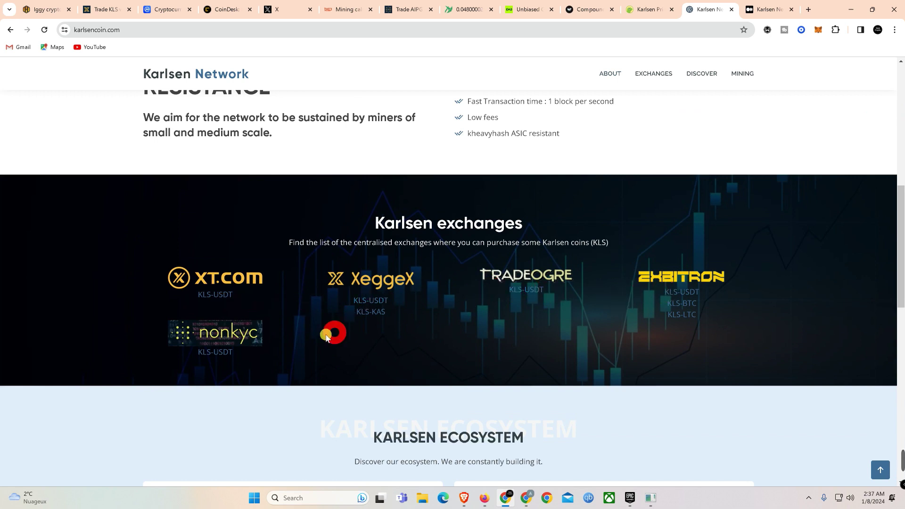
{"action": "scroll", "coordinate": [175, 426], "scroll_direction": "down", "scroll_amount": 3}
{"action": "scroll", "coordinate": [399, 263], "scroll_direction": "down", "scroll_amount": 3}
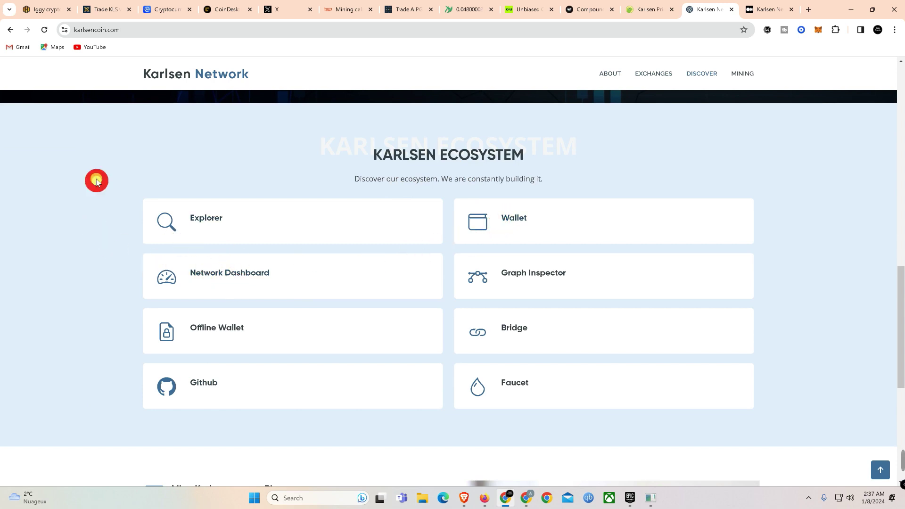
{"action": "scroll", "coordinate": [95, 180], "scroll_direction": "up", "scroll_amount": 15}
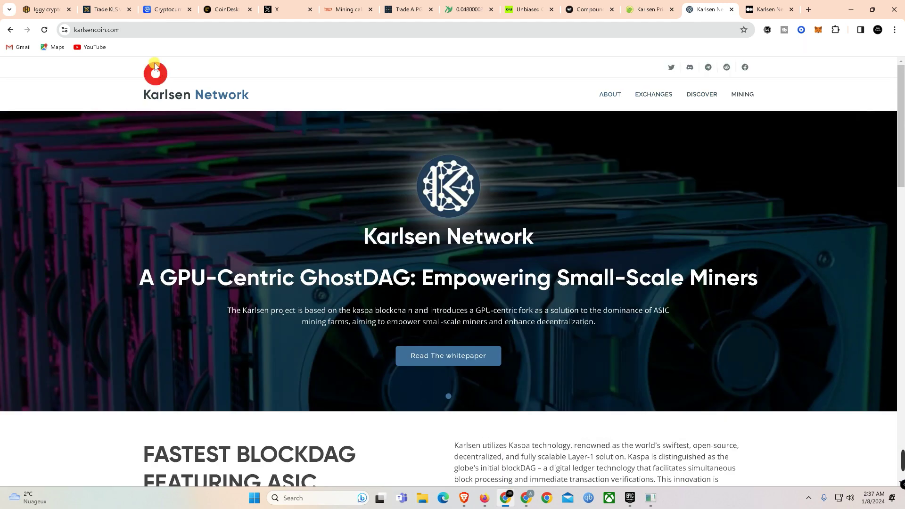
Browse CoinMarketCap's coin price table and return to the top.
{"action": "left_click", "coordinate": [157, 22]}
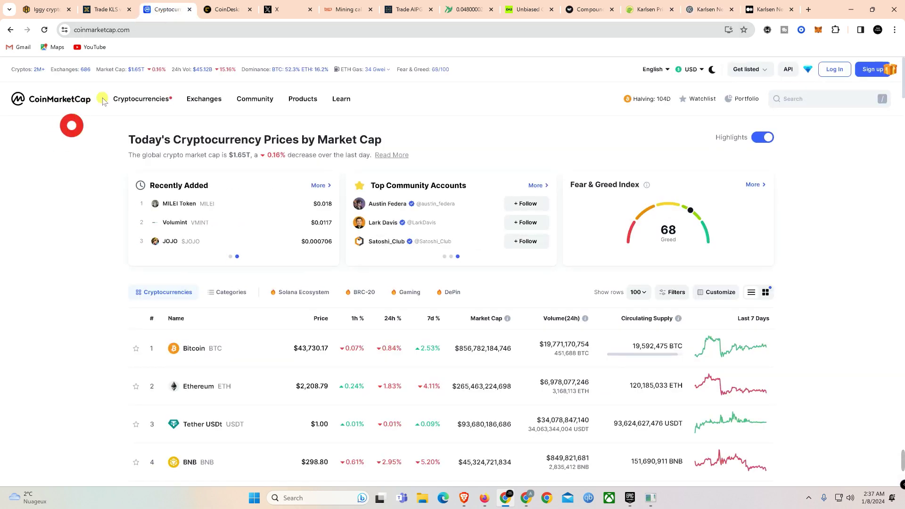
{"action": "scroll", "coordinate": [56, 198], "scroll_direction": "down", "scroll_amount": 3}
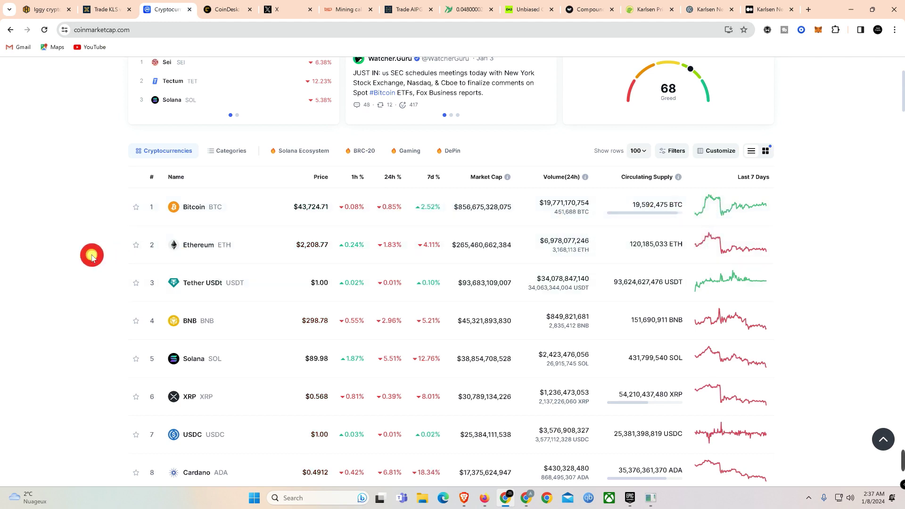
{"action": "scroll", "coordinate": [91, 255], "scroll_direction": "down", "scroll_amount": 2}
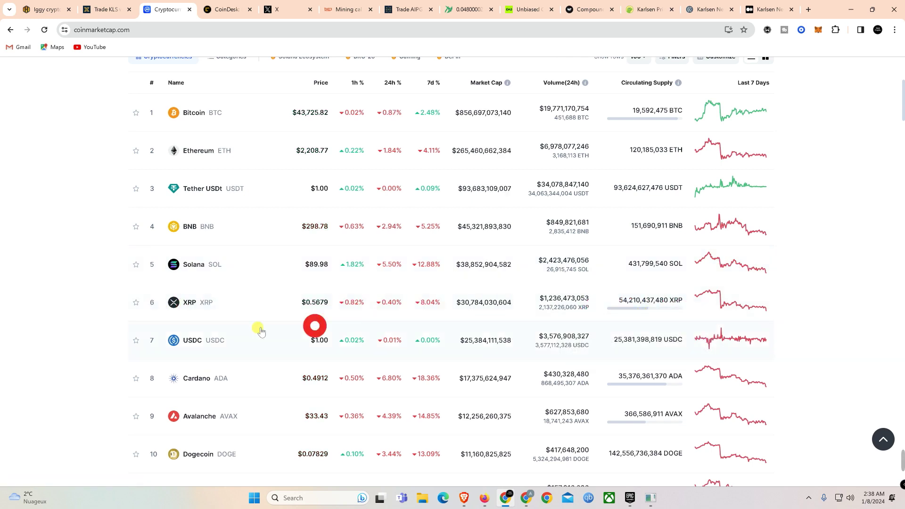
{"action": "scroll", "coordinate": [113, 340], "scroll_direction": "down", "scroll_amount": 1}
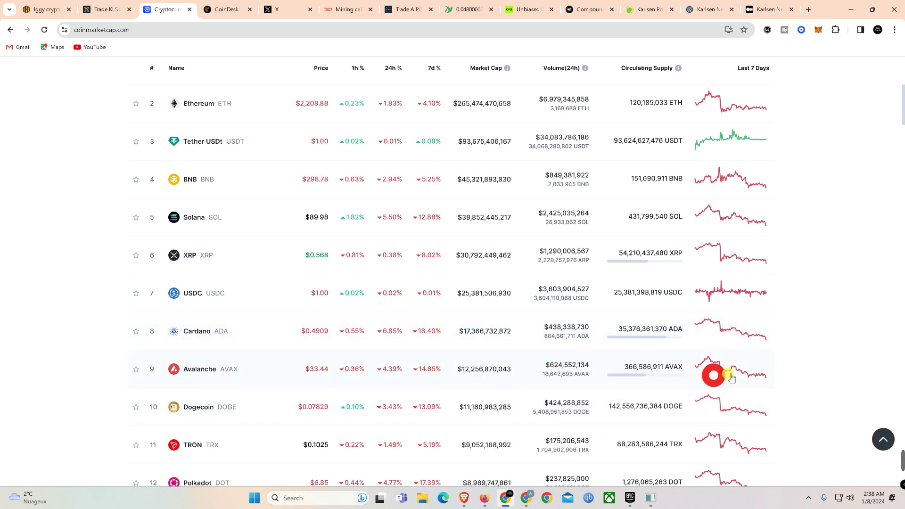
{"action": "scroll", "coordinate": [141, 367], "scroll_direction": "down", "scroll_amount": 2}
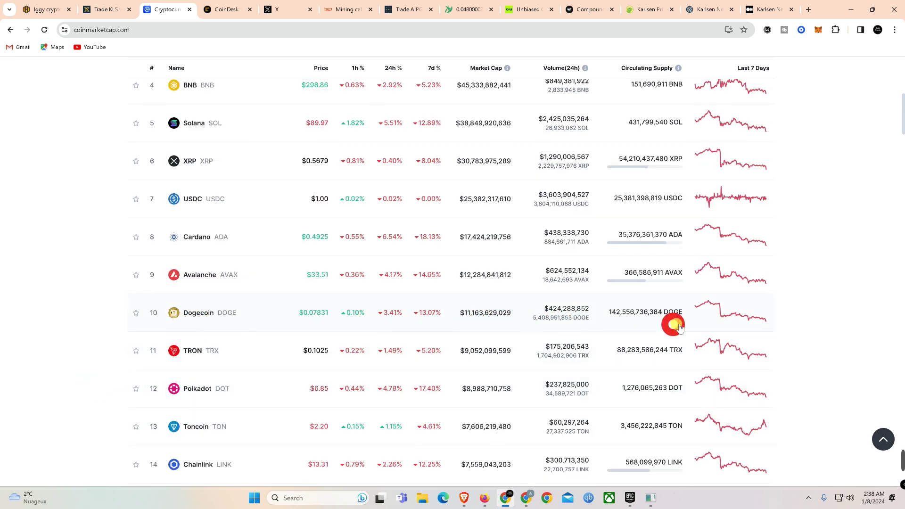
{"action": "scroll", "coordinate": [133, 202], "scroll_direction": "up", "scroll_amount": 8}
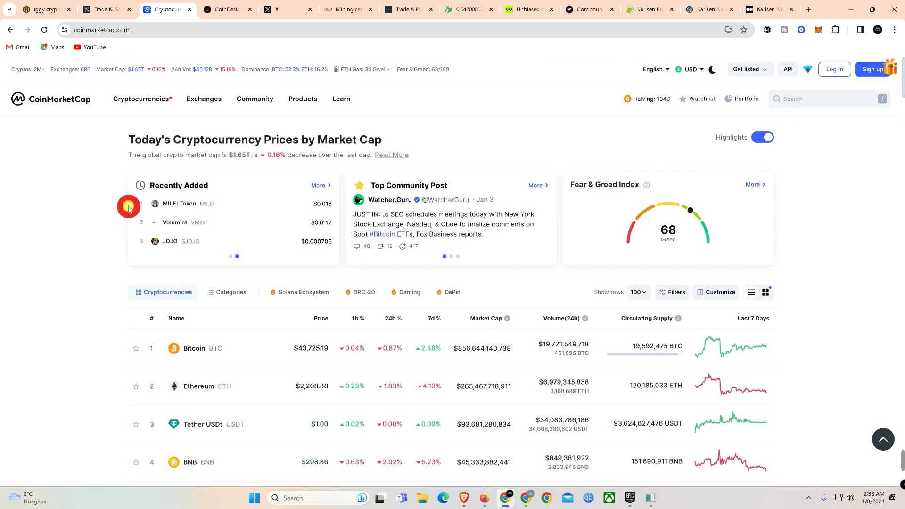
Start a new flight sheet with coin KLS and the KLS KASPA HARD FORK wallet.
{"action": "left_click", "coordinate": [38, 6]}
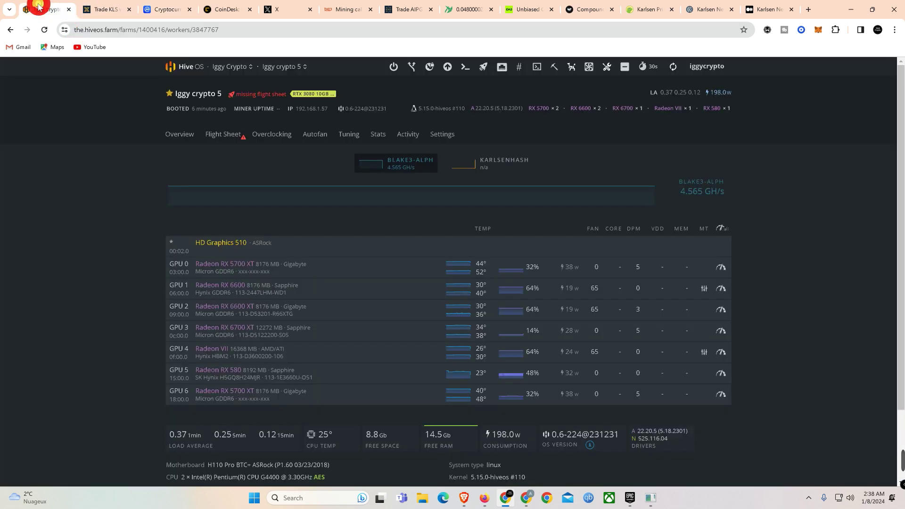
{"action": "left_click", "coordinate": [228, 139]}
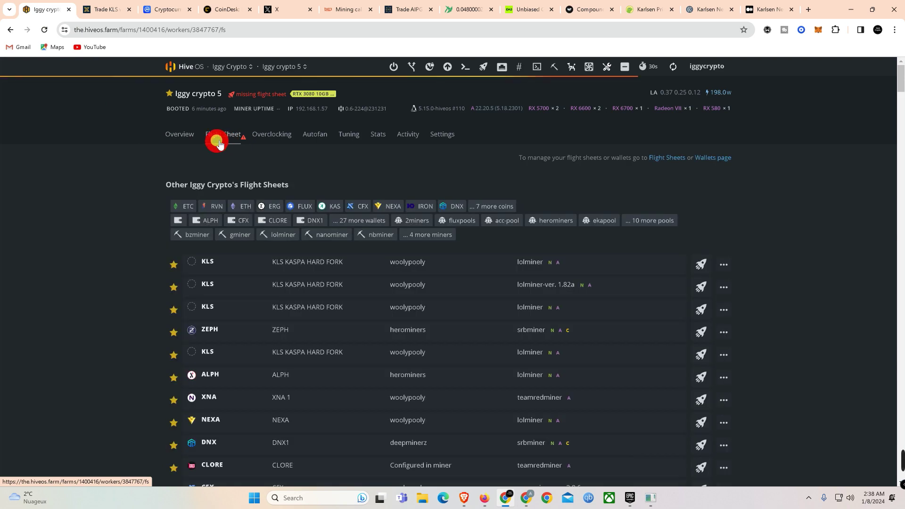
{"action": "left_click", "coordinate": [665, 159]}
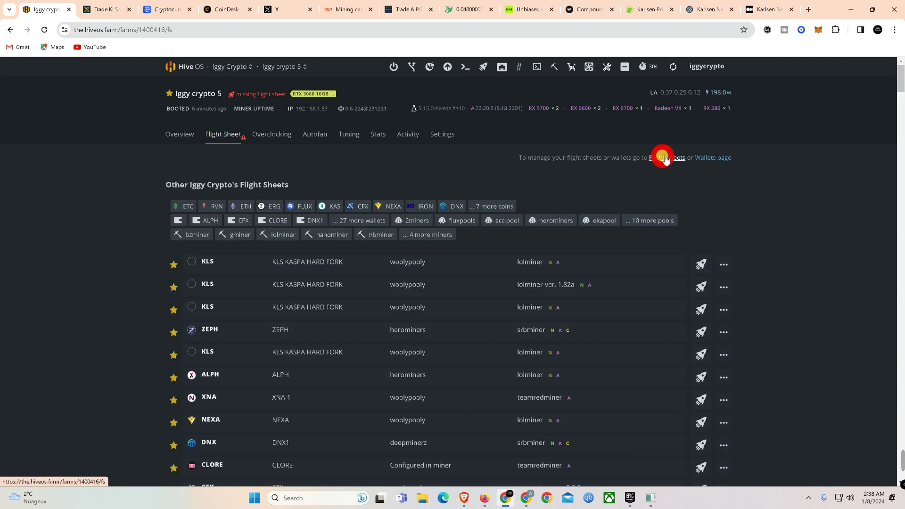
{"action": "left_click", "coordinate": [561, 194]}
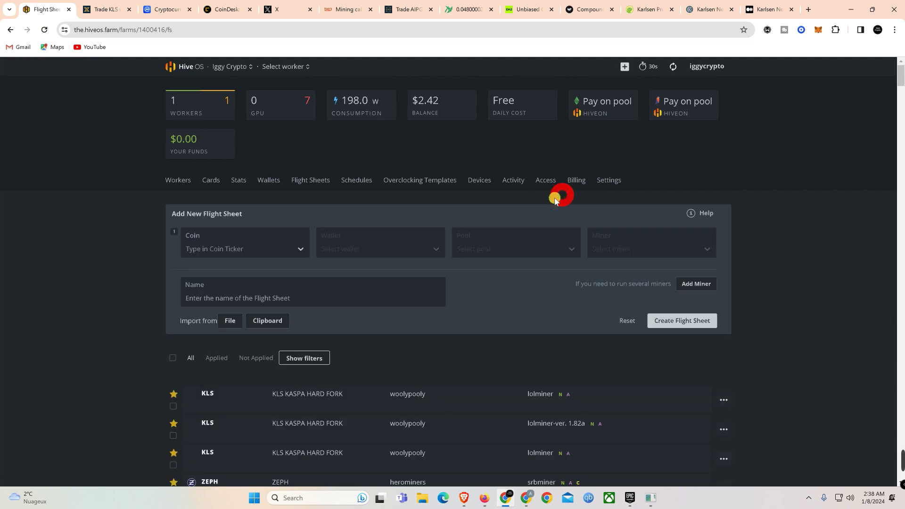
{"action": "left_click", "coordinate": [278, 254]}
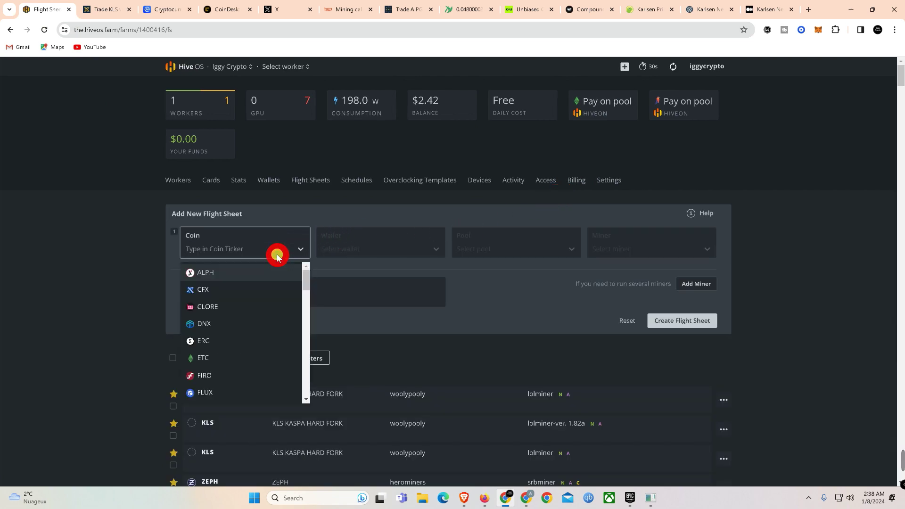
{"action": "type", "text": "KL"}
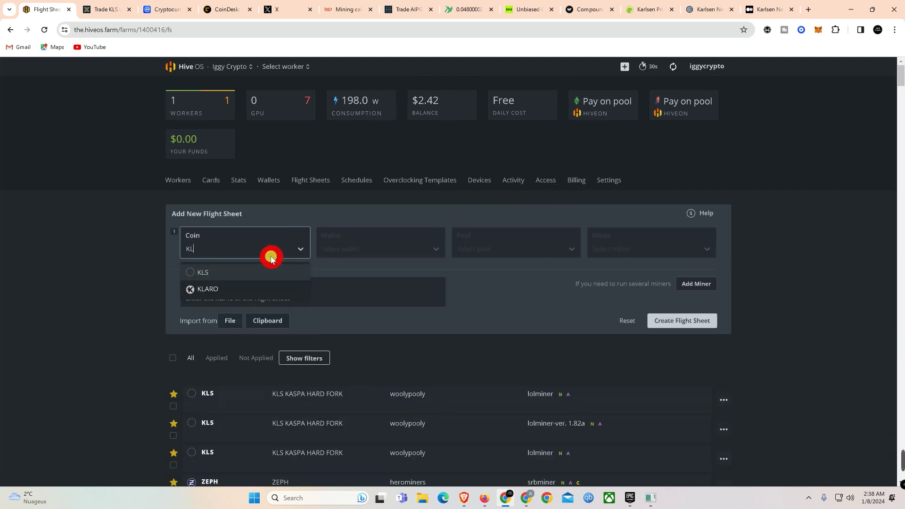
{"action": "left_click", "coordinate": [256, 270]}
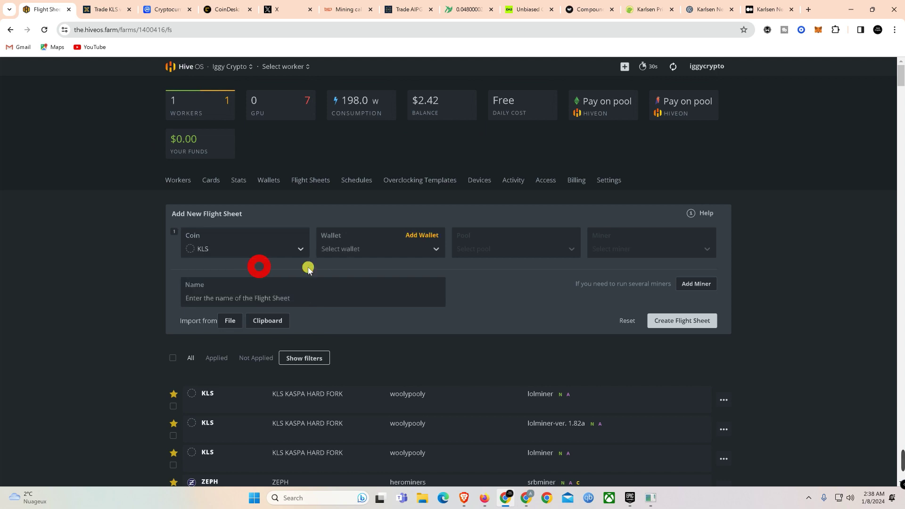
{"action": "left_click", "coordinate": [412, 253]}
{"action": "left_click", "coordinate": [389, 303]}
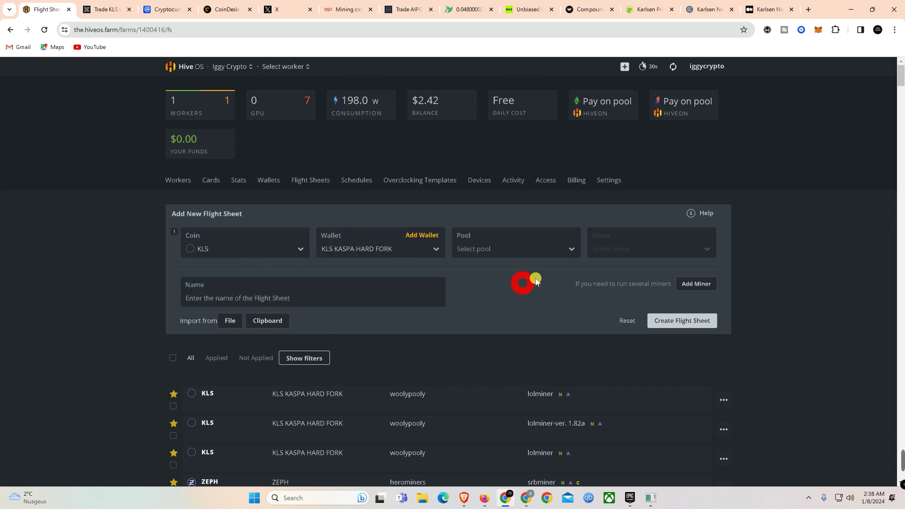
Choose woolypooly as the pool with the Europe PPLNS server.
{"action": "left_click", "coordinate": [557, 248]}
{"action": "scroll", "coordinate": [545, 325], "scroll_direction": "down", "scroll_amount": 3}
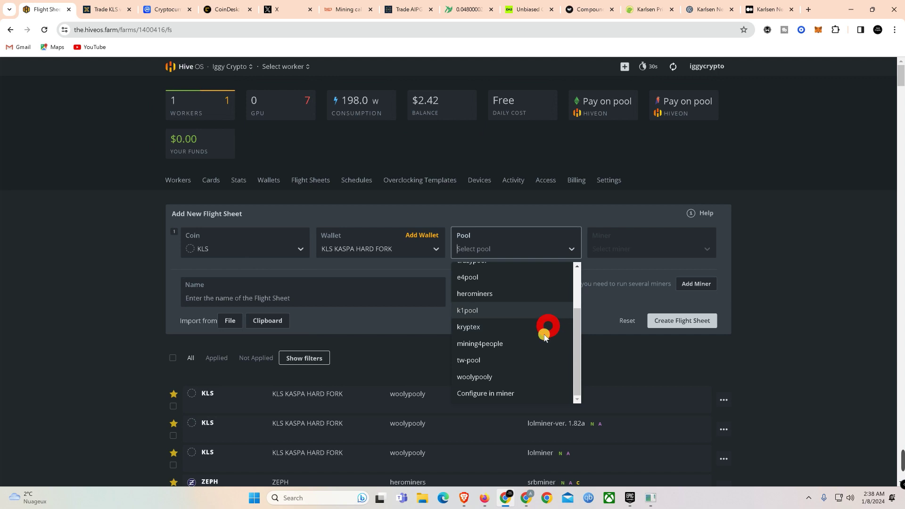
{"action": "left_click", "coordinate": [515, 376]}
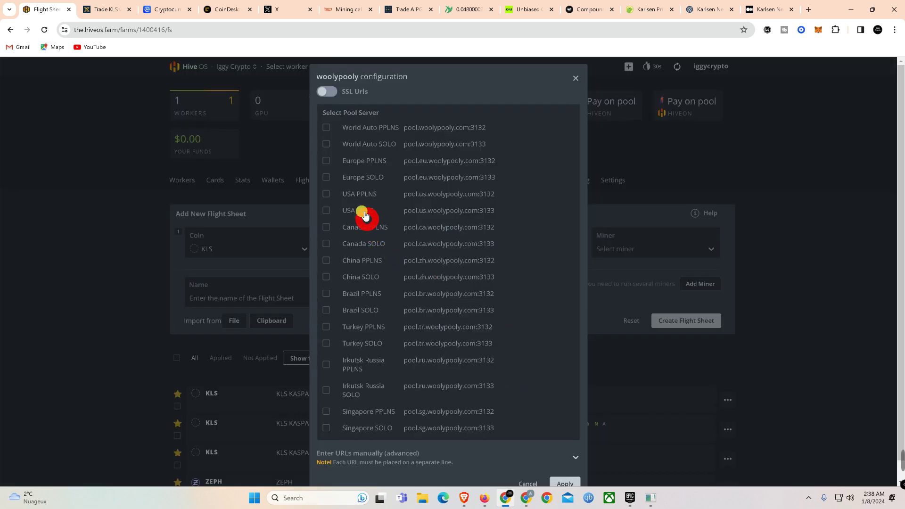
{"action": "left_click", "coordinate": [327, 161]}
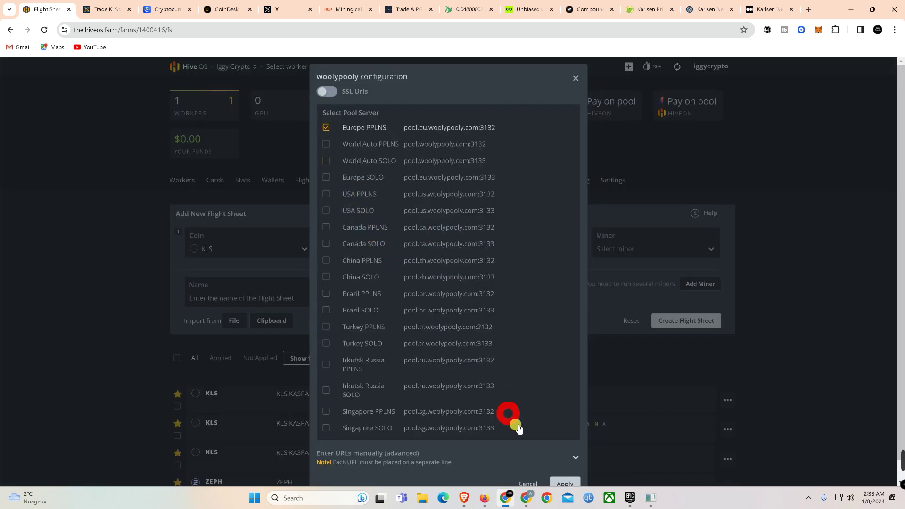
{"action": "left_click", "coordinate": [559, 481]}
Select lolMiner as the miner and switch the pool server from Europe to USA PPLNS.
{"action": "left_click", "coordinate": [697, 253]}
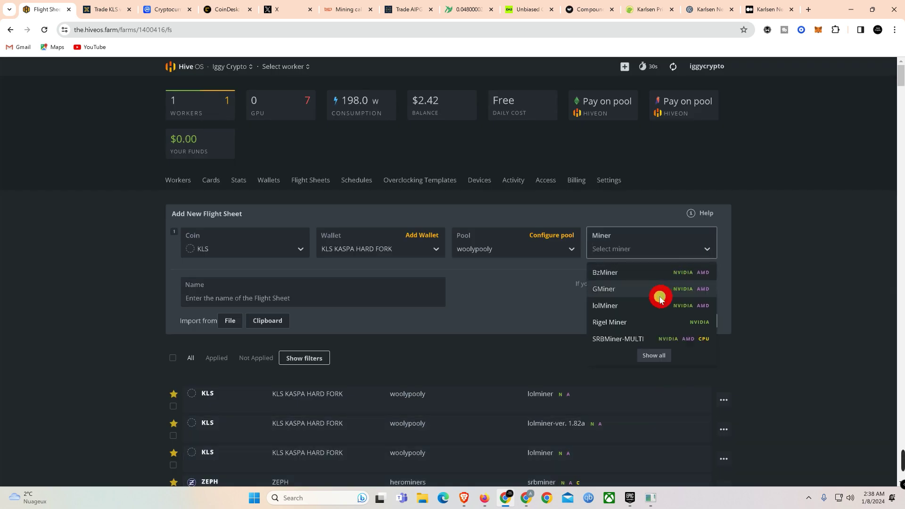
{"action": "left_click", "coordinate": [622, 307]}
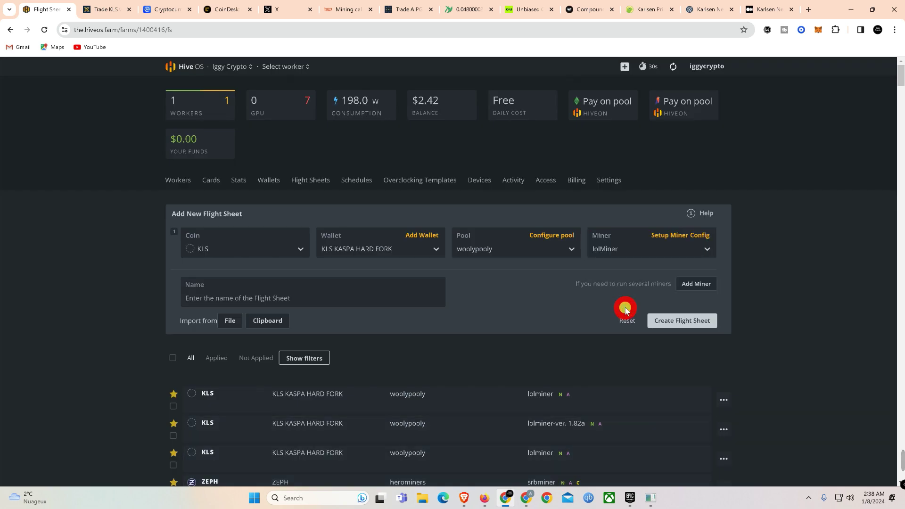
{"action": "left_click", "coordinate": [559, 236]}
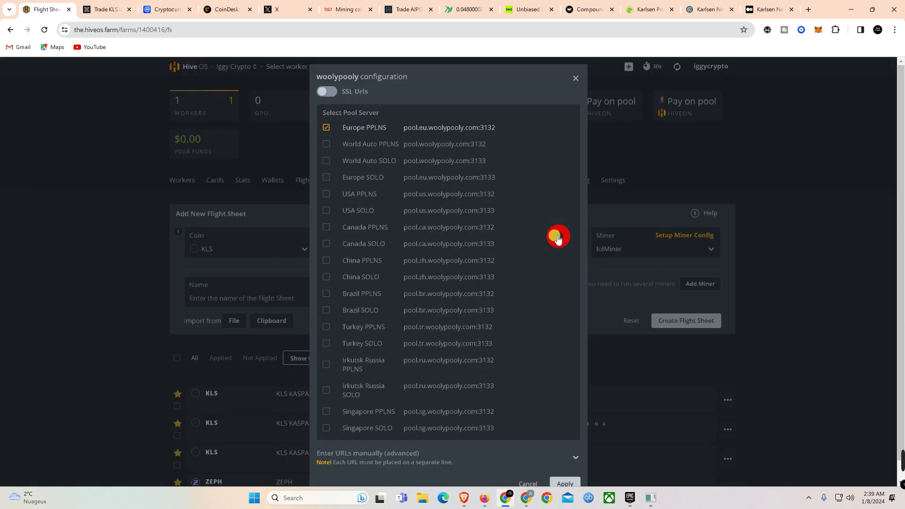
{"action": "left_click", "coordinate": [326, 194]}
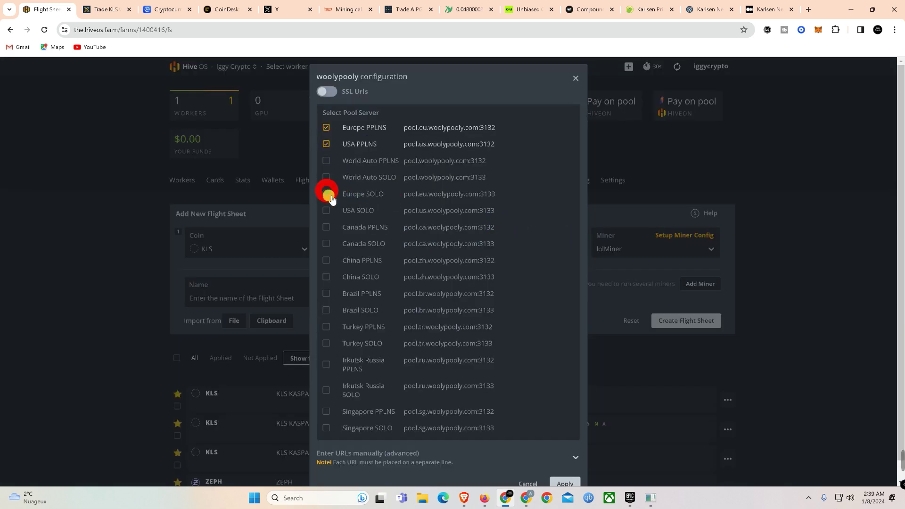
{"action": "left_click", "coordinate": [326, 130]}
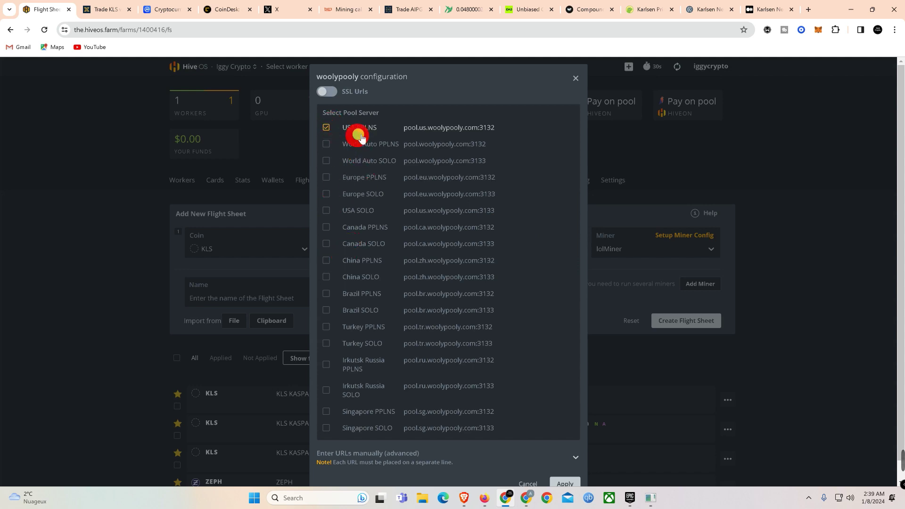
{"action": "left_click", "coordinate": [571, 480]}
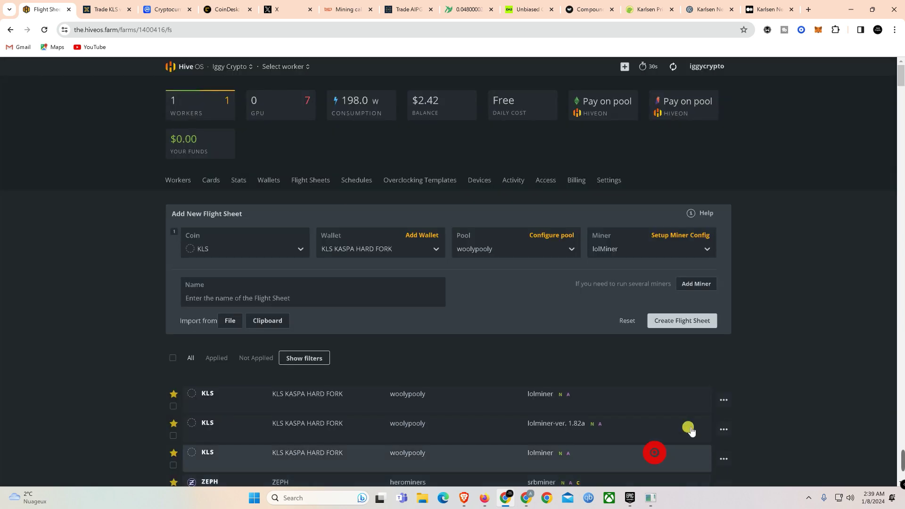
Add the extra config argument '--devices 3' to lolMiner's configuration.
{"action": "left_click", "coordinate": [685, 231]}
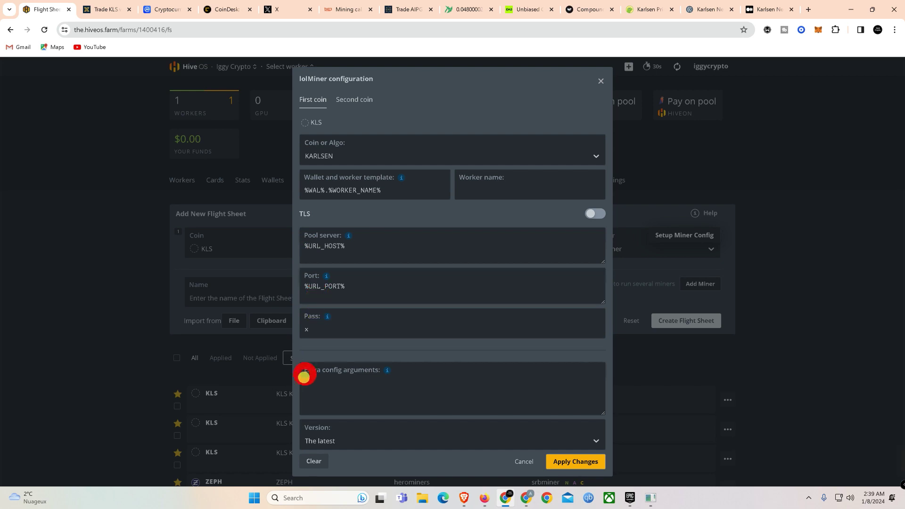
{"action": "mouse_move", "coordinate": [385, 371]}
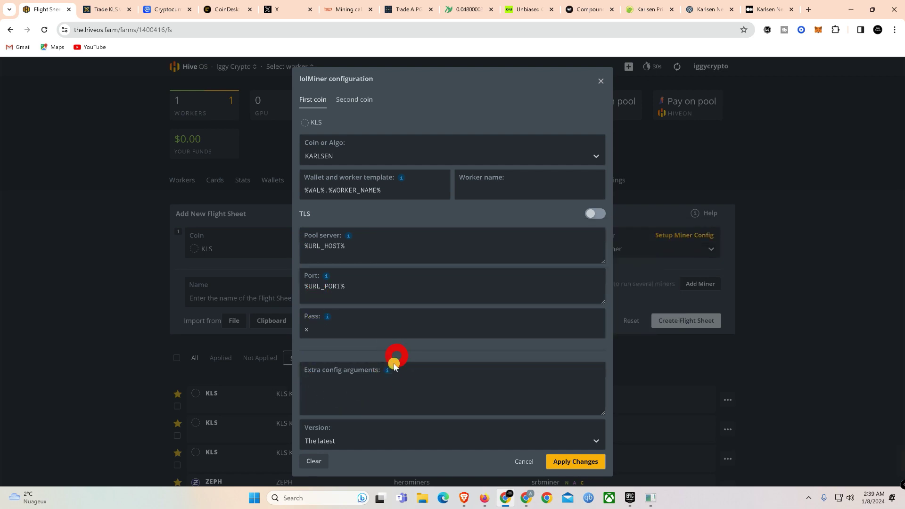
{"action": "left_click", "coordinate": [437, 284]}
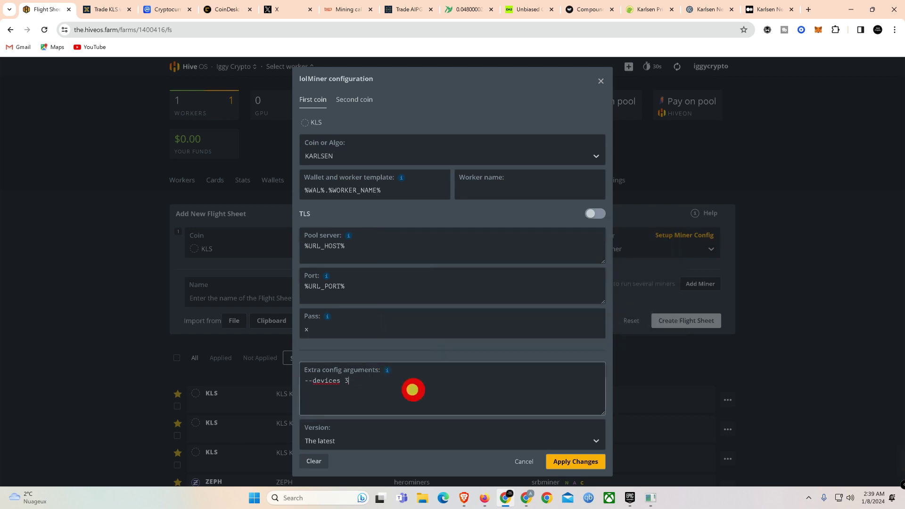
{"action": "left_click", "coordinate": [568, 465]}
Create the KLS woolypooly/lolMiner flight sheet and star it as a favourite.
{"action": "left_click", "coordinate": [680, 323]}
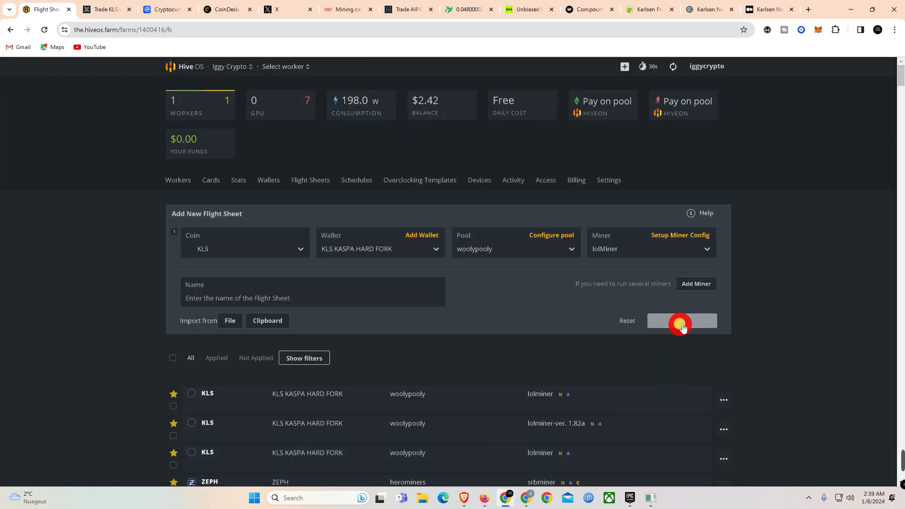
{"action": "scroll", "coordinate": [679, 324], "scroll_direction": "down", "scroll_amount": 15}
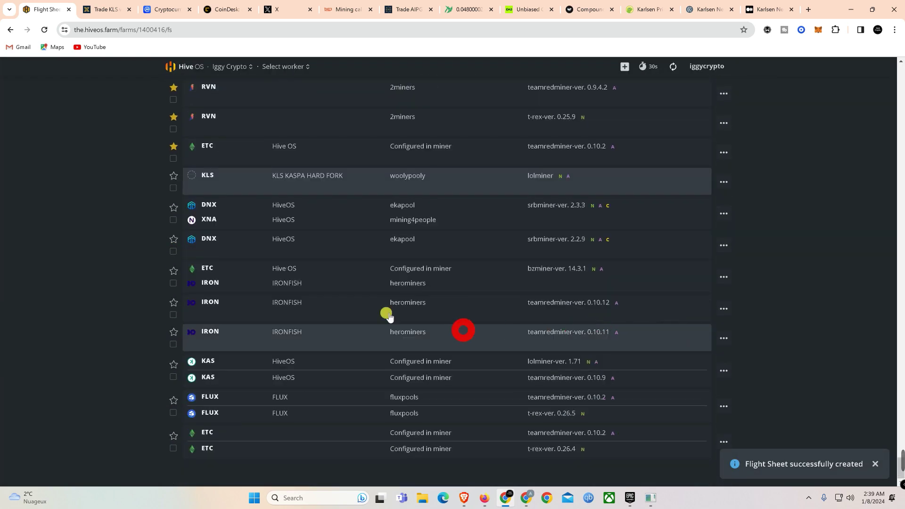
{"action": "left_click", "coordinate": [176, 176]}
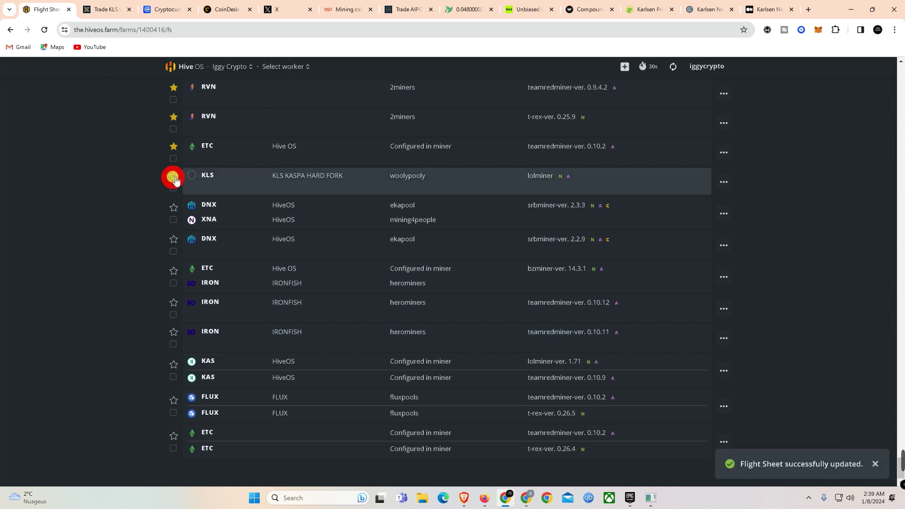
{"action": "scroll", "coordinate": [106, 119], "scroll_direction": "up", "scroll_amount": 5}
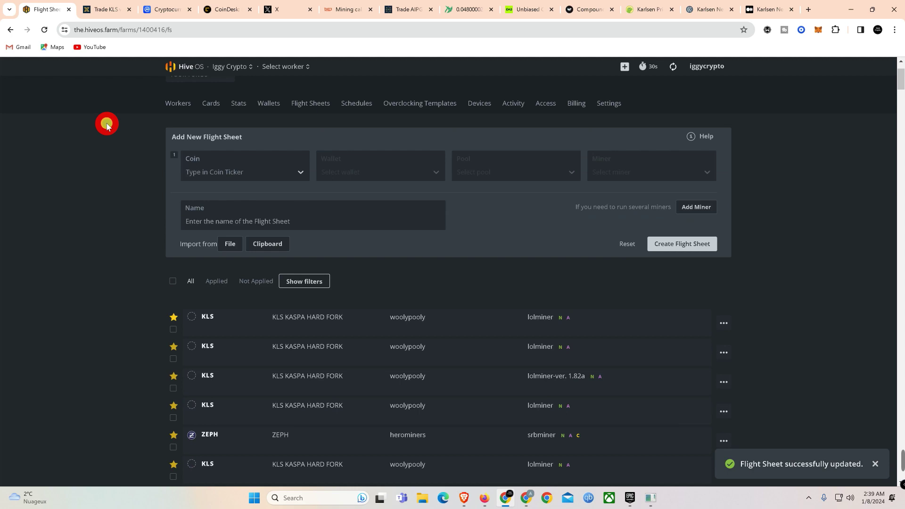
Overclock the worker's GPU 3 to 1800 MHz core and 1050 MHz memory.
{"action": "left_click", "coordinate": [178, 176]}
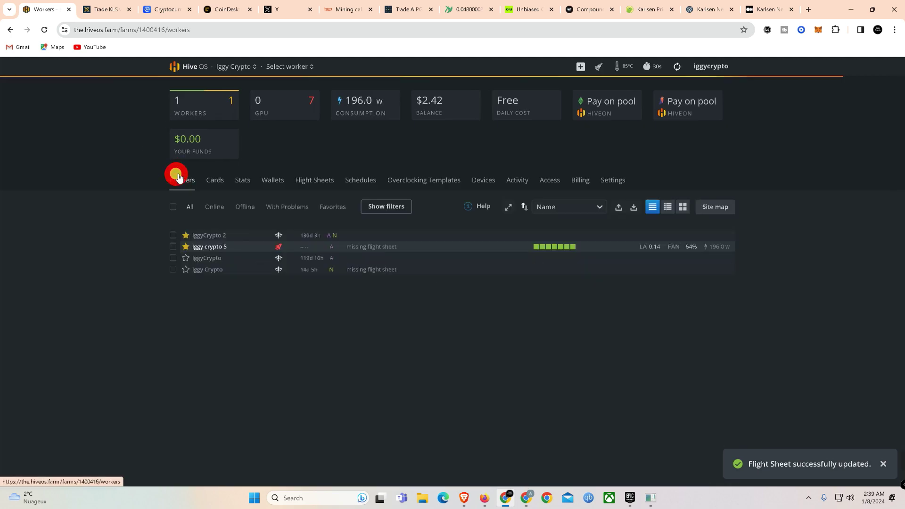
{"action": "left_click", "coordinate": [200, 247]}
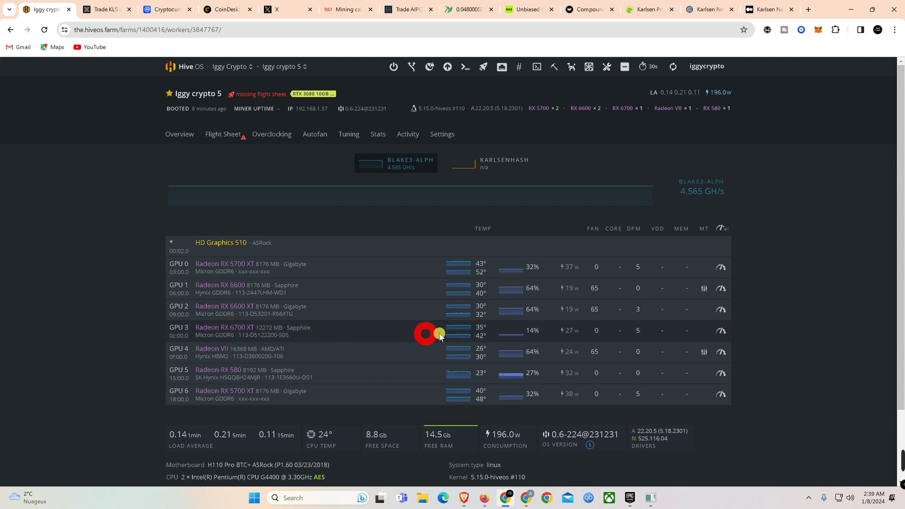
{"action": "left_click", "coordinate": [716, 333]}
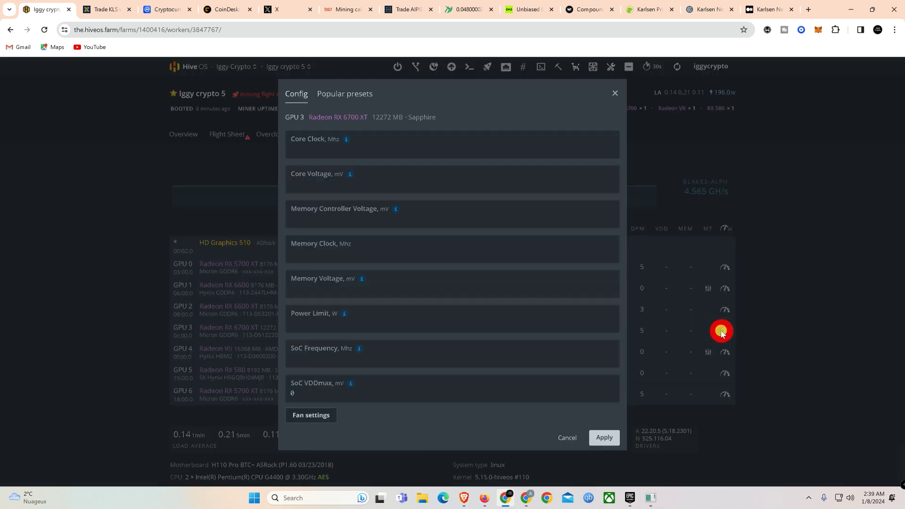
{"action": "left_click", "coordinate": [361, 146]}
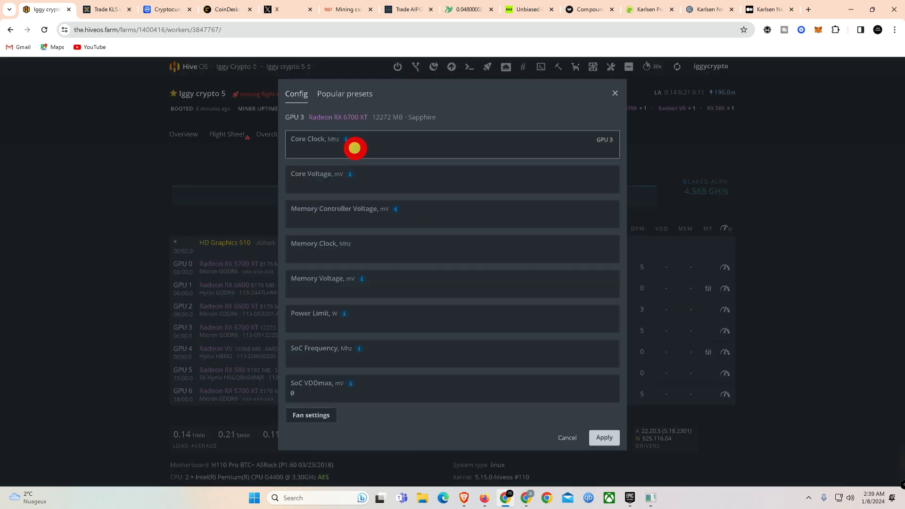
{"action": "type", "text": "1800"}
{"action": "left_click", "coordinate": [363, 247]}
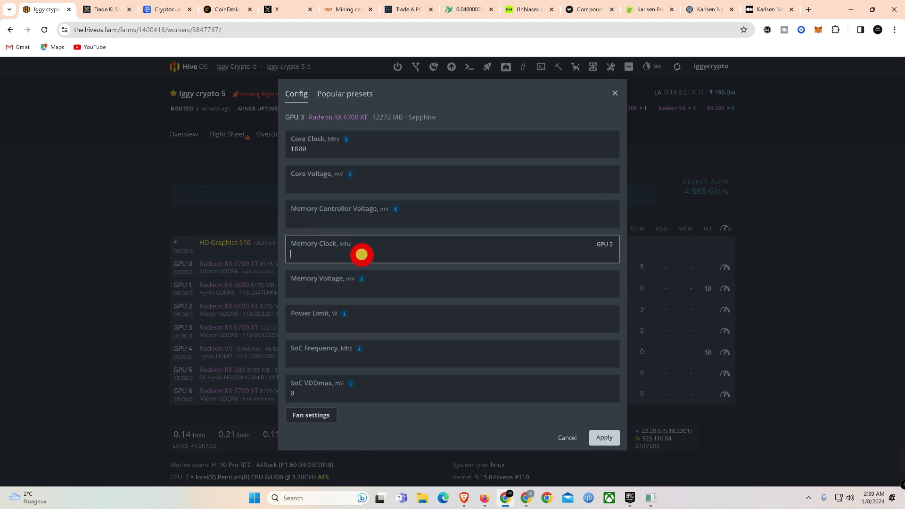
{"action": "type", "text": "10500"}
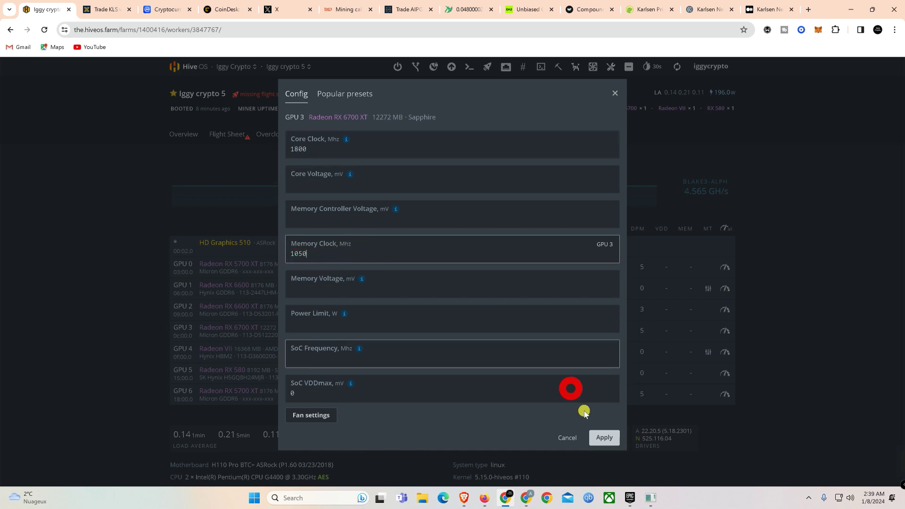
{"action": "left_click", "coordinate": [597, 438]}
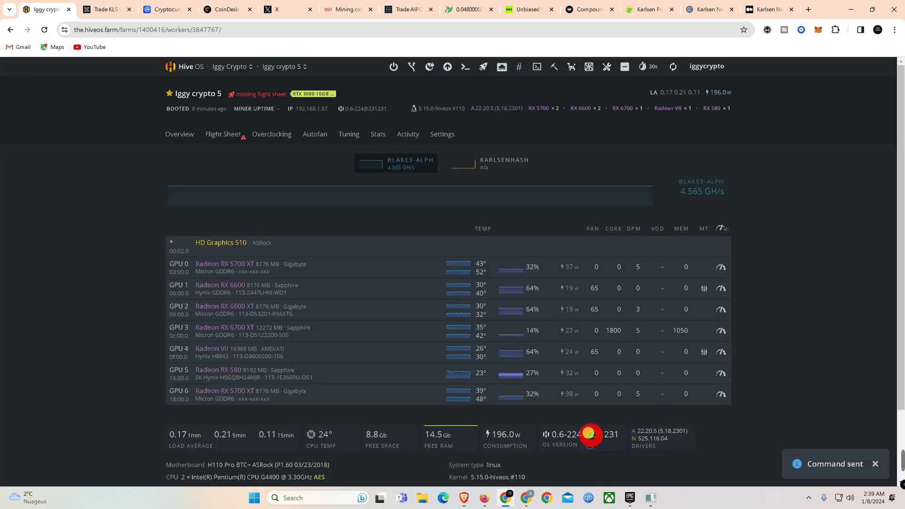
Apply the KLS lolMiner flight sheet to the worker.
{"action": "left_click", "coordinate": [218, 133]}
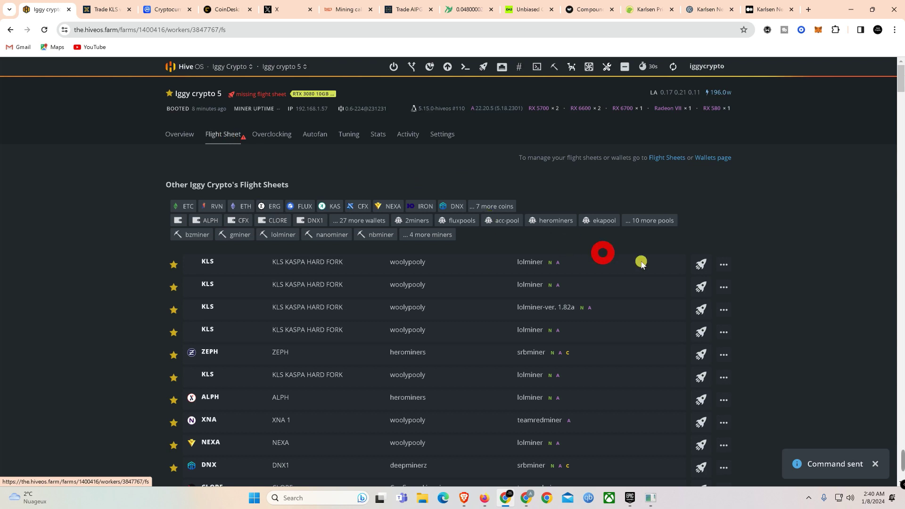
{"action": "left_click", "coordinate": [649, 262]}
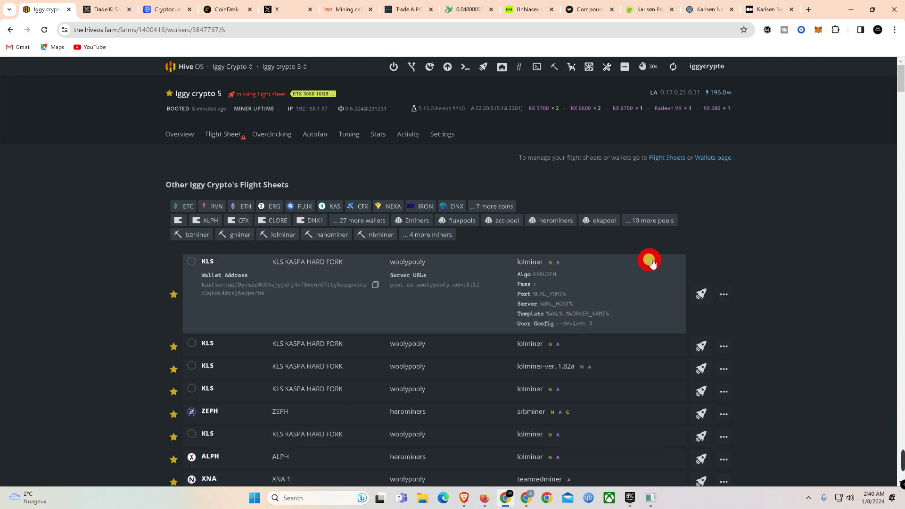
{"action": "left_click", "coordinate": [701, 292]}
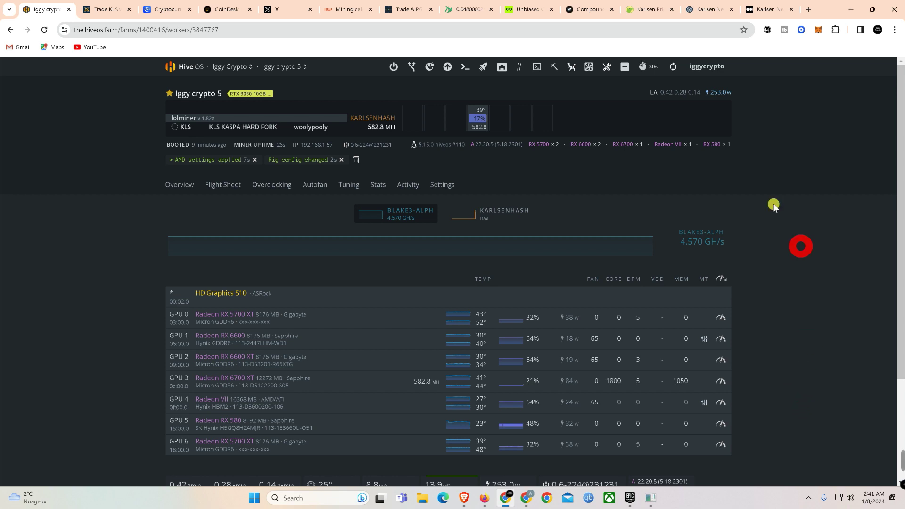
Refresh the worker's stats until GPU 3 shows 637.9 MH on KARLSENHASH.
{"action": "left_click", "coordinate": [674, 67]}
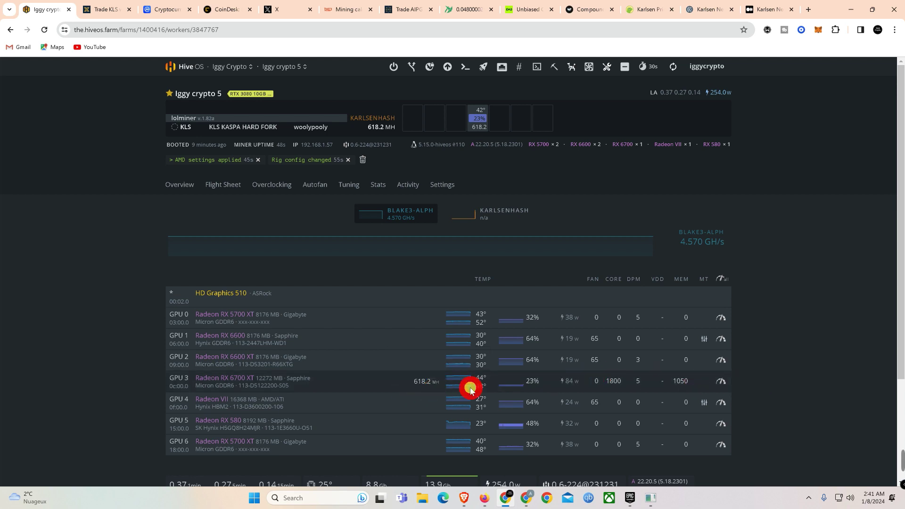
{"action": "mouse_move", "coordinate": [484, 389]}
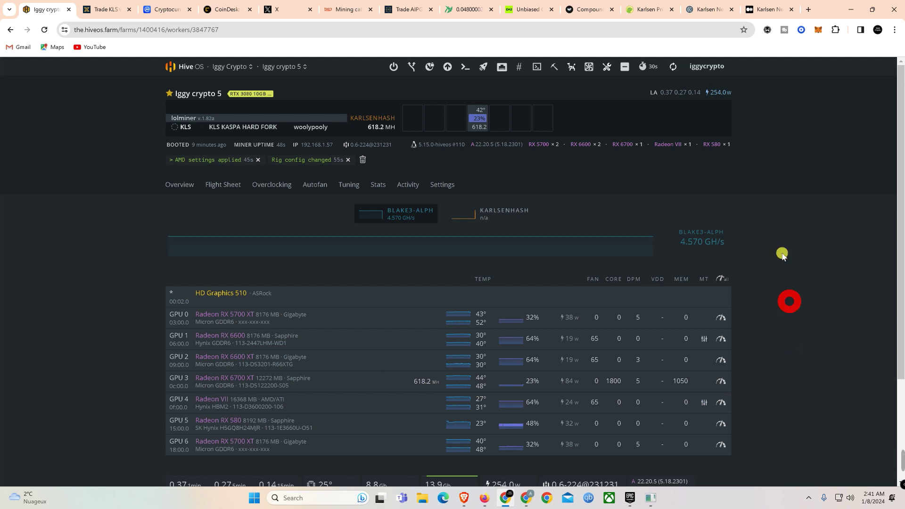
{"action": "left_click", "coordinate": [672, 66]}
{"action": "left_click", "coordinate": [786, 379]}
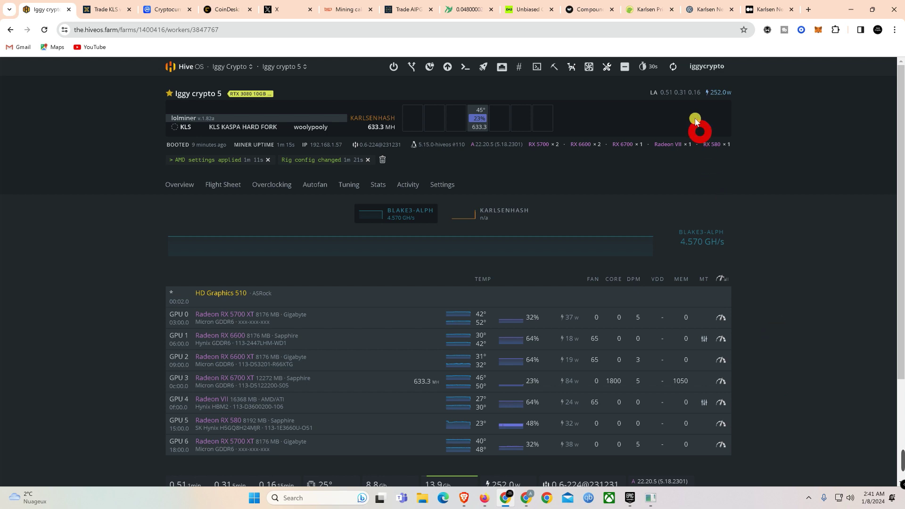
{"action": "left_click", "coordinate": [672, 66]}
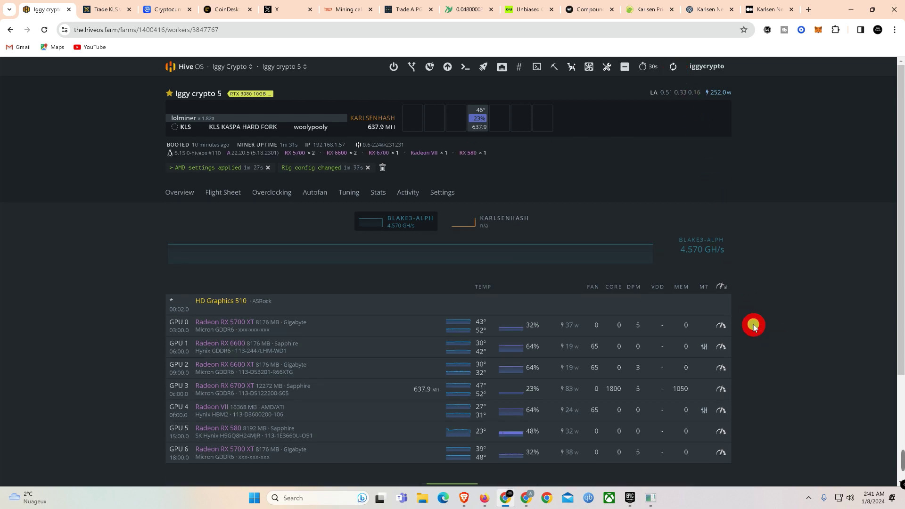
Lower GPU 3's core clock to 1400 and memory clock to 950.
{"action": "left_click", "coordinate": [720, 389]}
{"action": "left_click", "coordinate": [366, 150]}
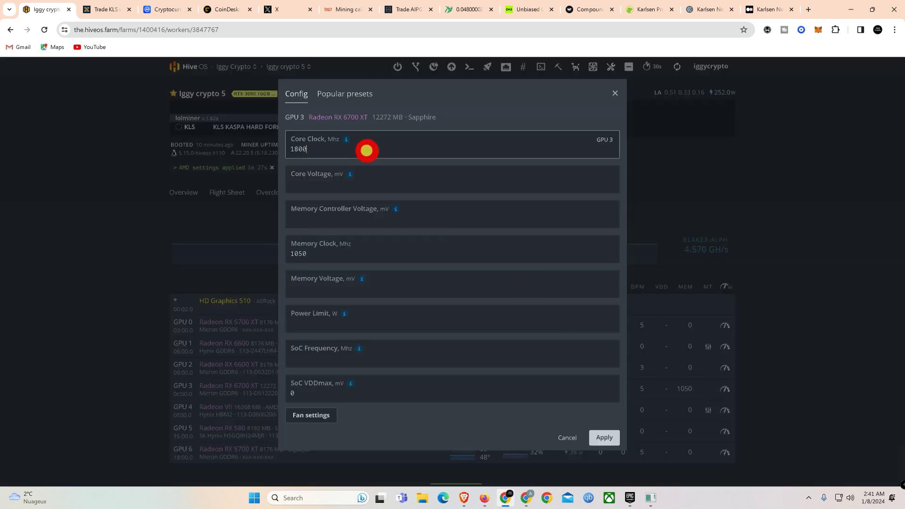
{"action": "key", "text": "BackSpace"}
{"action": "key", "text": "BackSpace"}
{"action": "type", "text": "400"}
{"action": "left_click", "coordinate": [337, 258]}
{"action": "key", "text": "BackSpace"}
{"action": "key", "text": "BackSpace"}
{"action": "key", "text": "BackSpace"}
{"action": "key", "text": "BackSpace"}
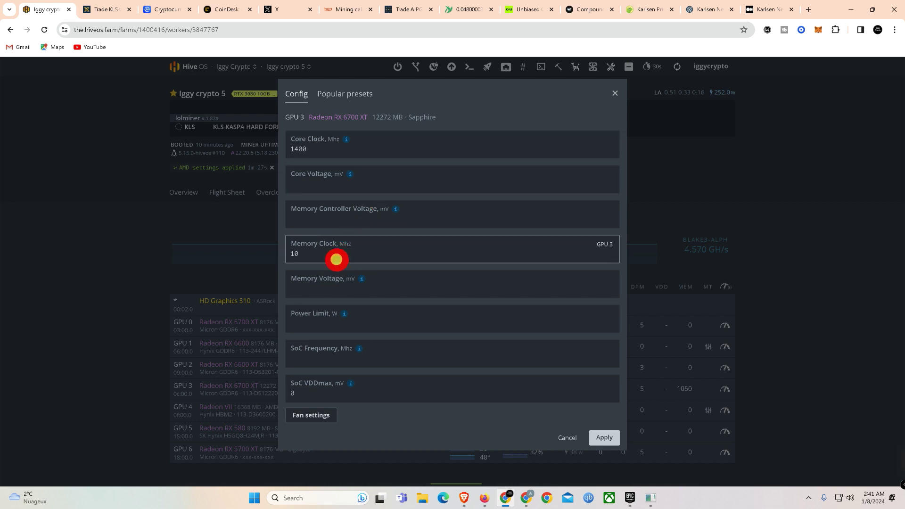
{"action": "type", "text": "950"}
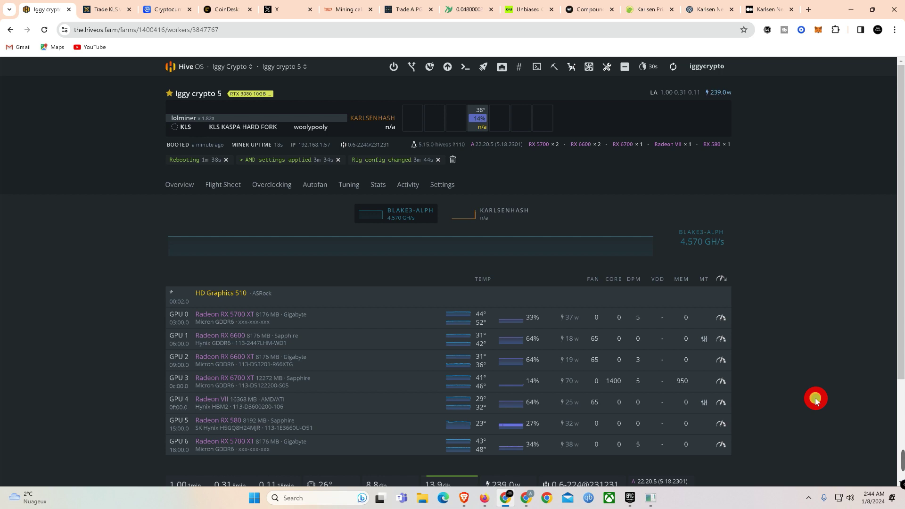
Refresh the worker's stats to confirm GPU 3 hashes about 513 MH.
{"action": "left_click", "coordinate": [675, 68]}
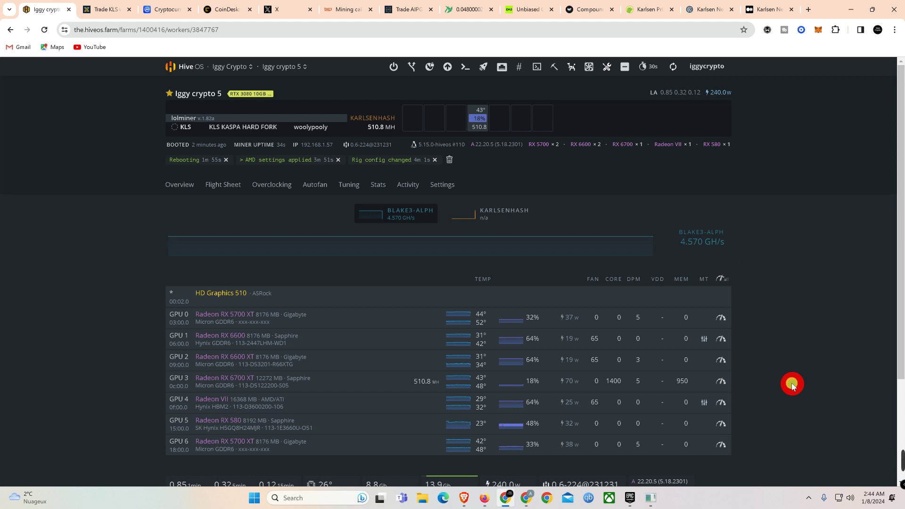
{"action": "left_click", "coordinate": [675, 71]}
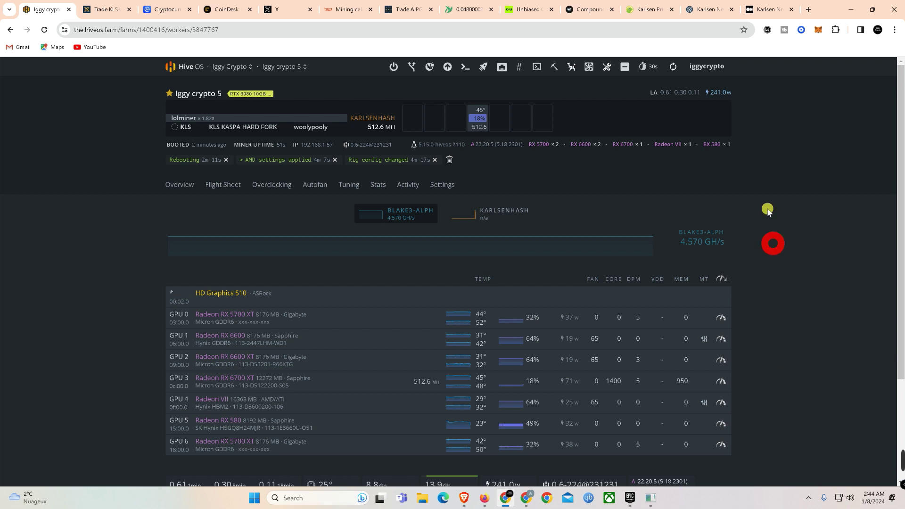
{"action": "left_click", "coordinate": [672, 67]}
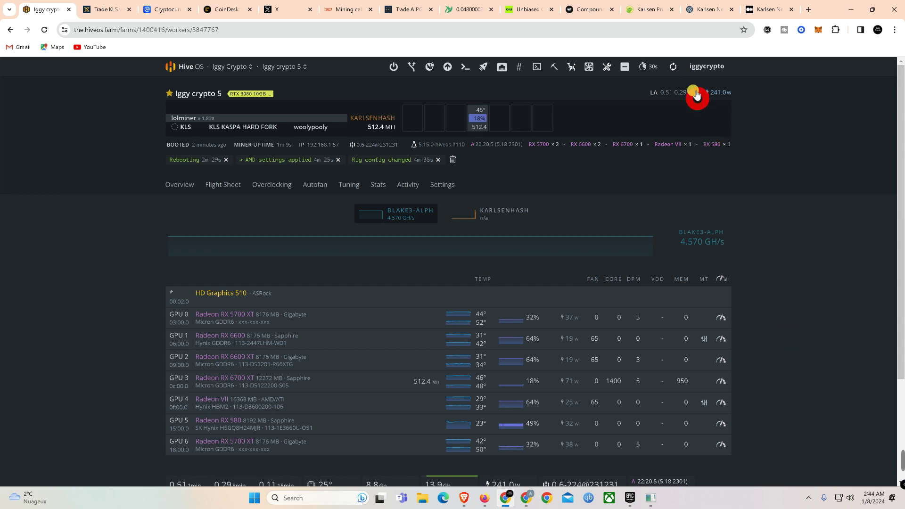
{"action": "left_click", "coordinate": [675, 72]}
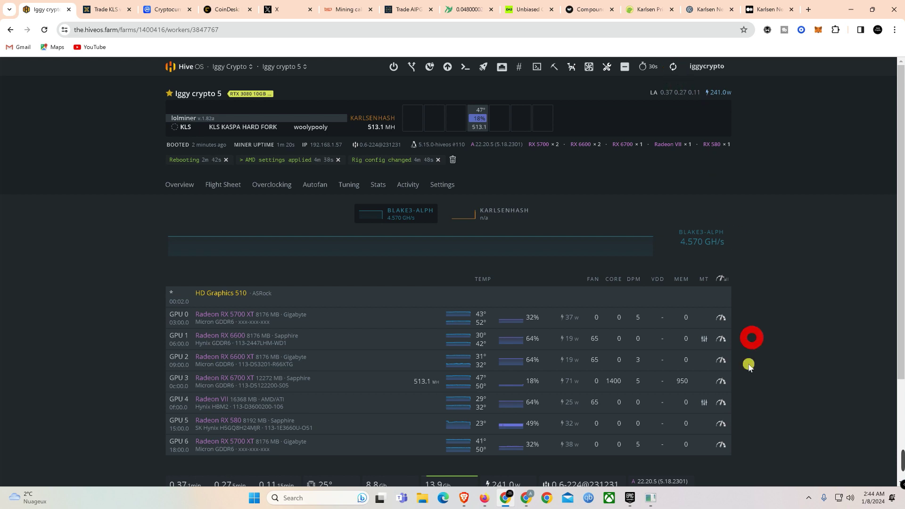
Set GPU 3's core voltage 720, memory controller voltage 700 and memory voltage 1300.
{"action": "left_click", "coordinate": [721, 381]}
{"action": "left_click", "coordinate": [474, 183]}
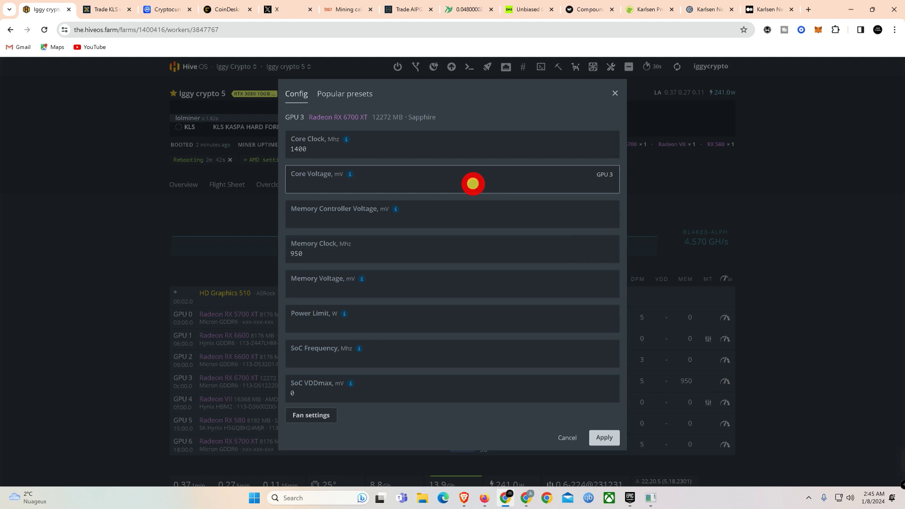
{"action": "type", "text": "720"}
{"action": "left_click", "coordinate": [449, 220]}
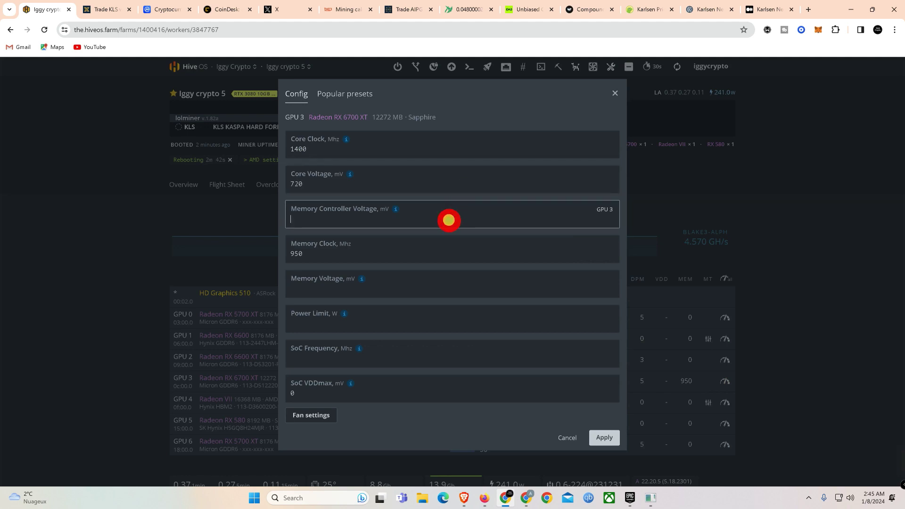
{"action": "type", "text": "700"}
{"action": "left_click", "coordinate": [412, 291]}
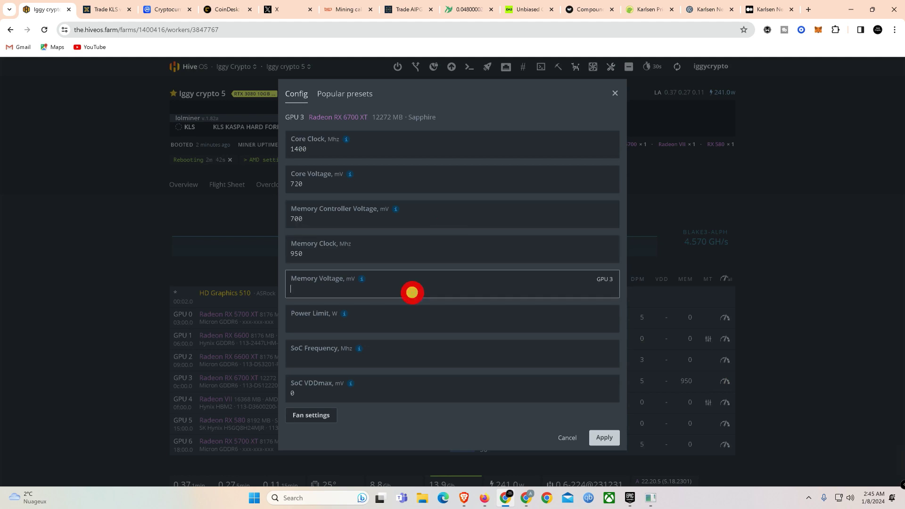
{"action": "type", "text": "1300"}
Apply the voltages and refresh to see 506.4 MH at about 53 W.
{"action": "left_click", "coordinate": [297, 285]}
{"action": "left_click", "coordinate": [297, 253]}
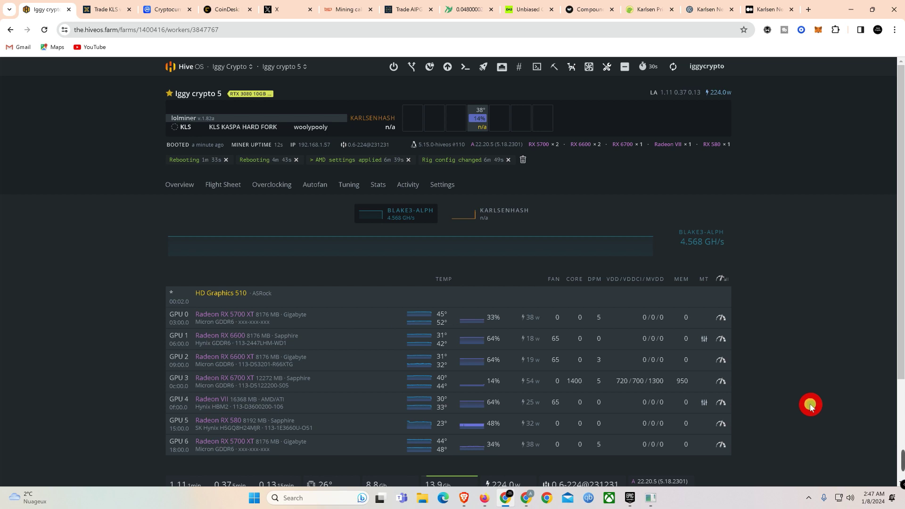
{"action": "left_click", "coordinate": [673, 68]}
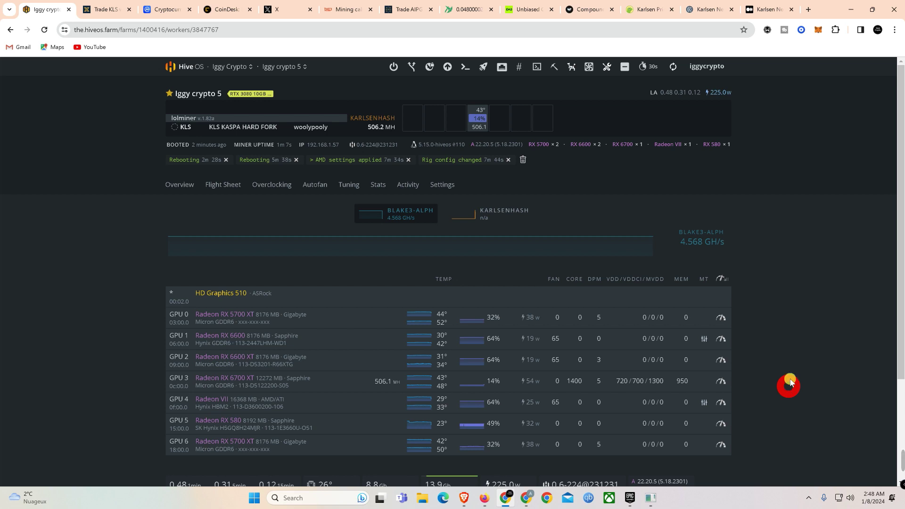
{"action": "left_click", "coordinate": [678, 71]}
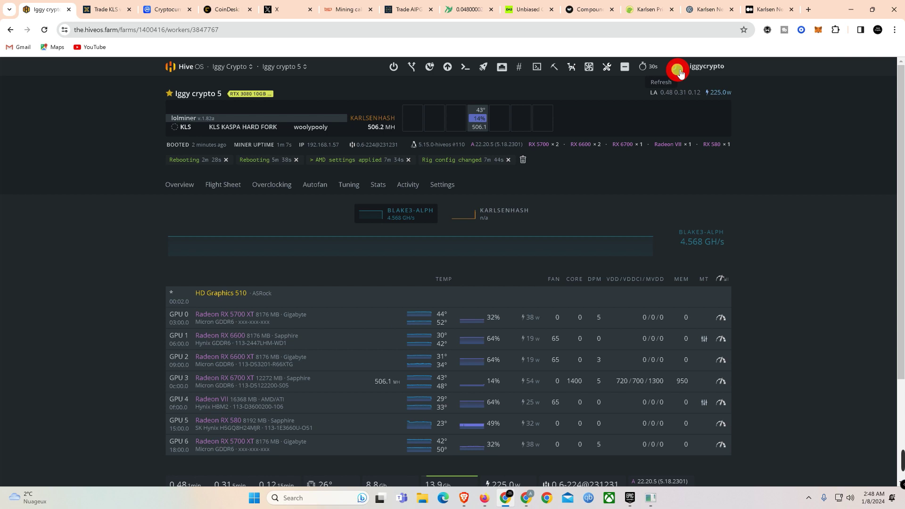
Change GPU 3's core clock to 1300 and core voltage to 700.
{"action": "left_click", "coordinate": [721, 379]}
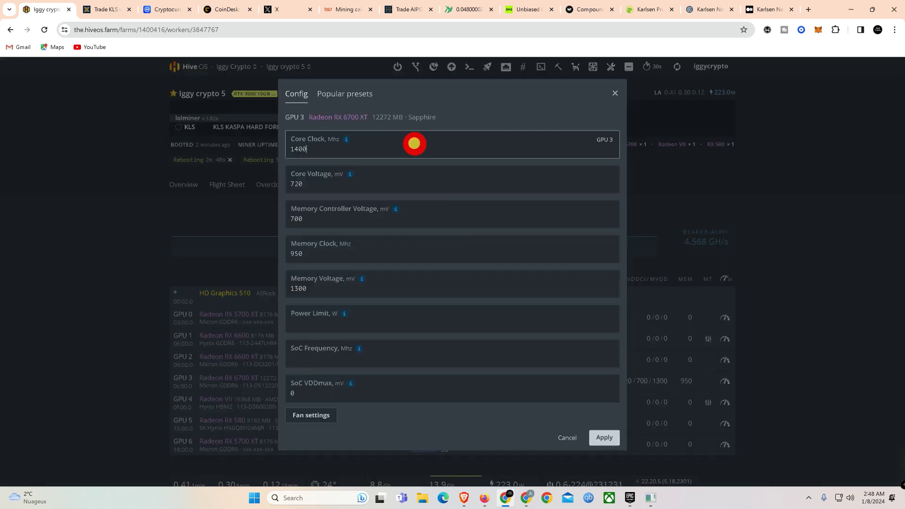
{"action": "double_click", "coordinate": [438, 139]}
{"action": "type", "text": "1"}
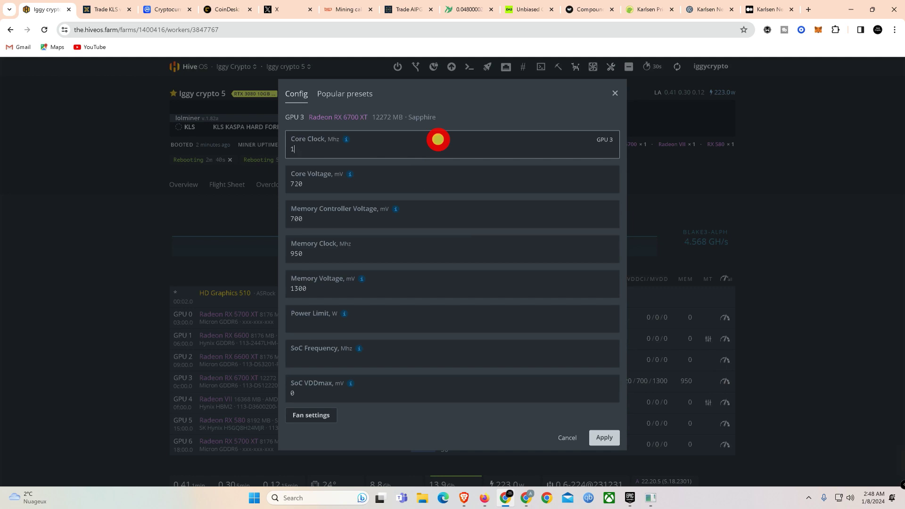
{"action": "type", "text": "300"}
{"action": "left_click", "coordinate": [420, 178]}
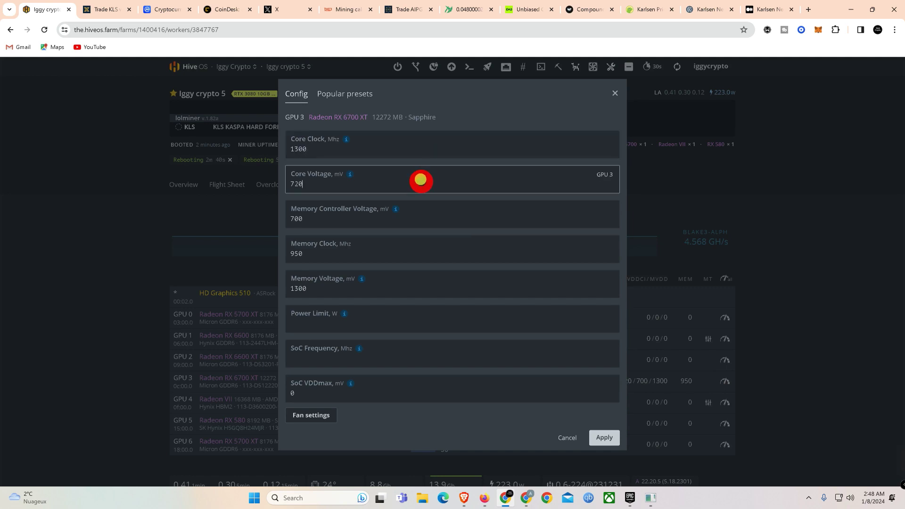
{"action": "key", "text": "BackSpace"}
{"action": "key", "text": "BackSpace"}
{"action": "type", "text": "0"}
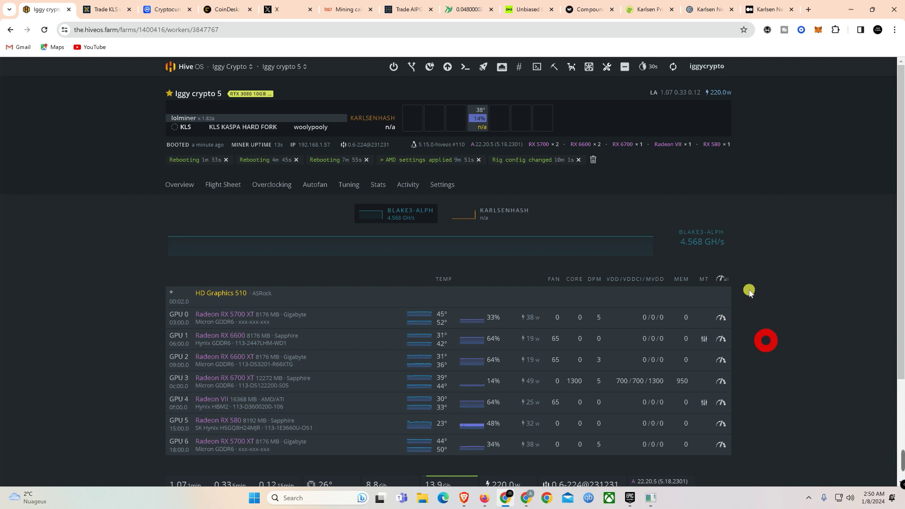
Refresh the worker's stats to confirm 473.9 MH at 49 W.
{"action": "left_click", "coordinate": [674, 67]}
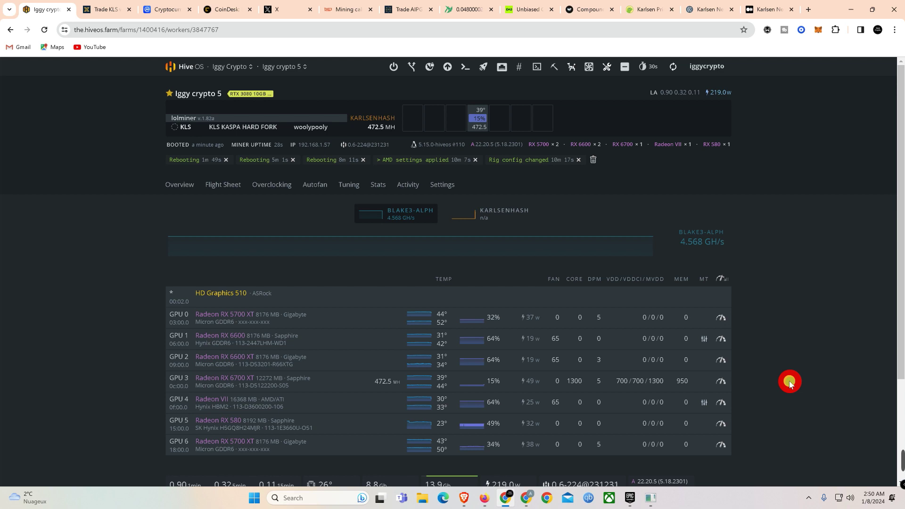
{"action": "left_click", "coordinate": [678, 68]}
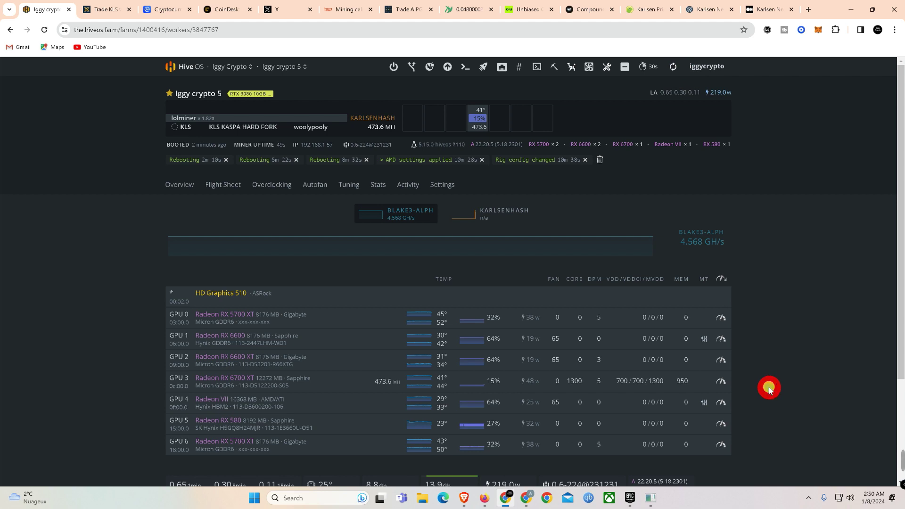
{"action": "left_click", "coordinate": [672, 70]}
Lower GPU 3's memory clock from 950 to 1 and apply the overclock.
{"action": "left_click", "coordinate": [723, 380]}
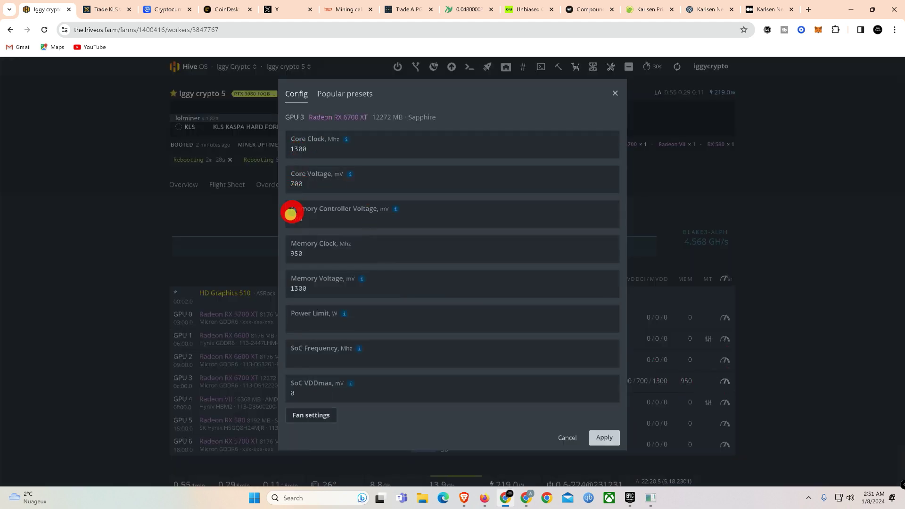
{"action": "left_click", "coordinate": [299, 235]}
{"action": "left_click", "coordinate": [309, 255]}
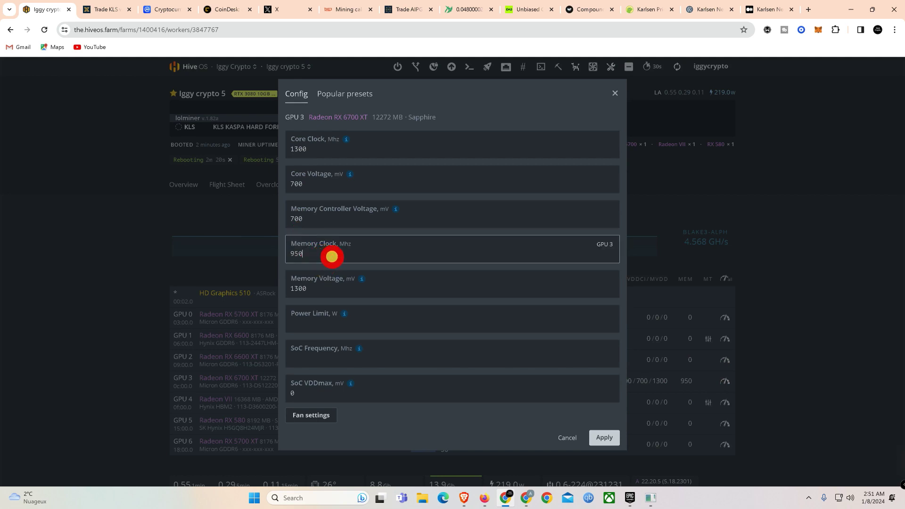
{"action": "key", "text": "BackSpace"}
{"action": "key", "text": "BackSpace"}
{"action": "key", "text": "BackSpace"}
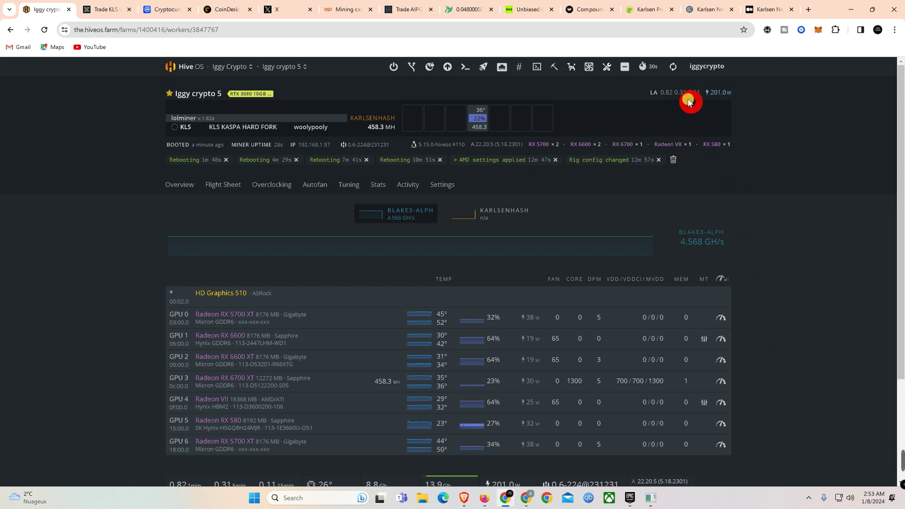
Refresh the worker's stats to confirm 460.7 MH KARLSENHASH at 30 W.
{"action": "left_click", "coordinate": [671, 71]}
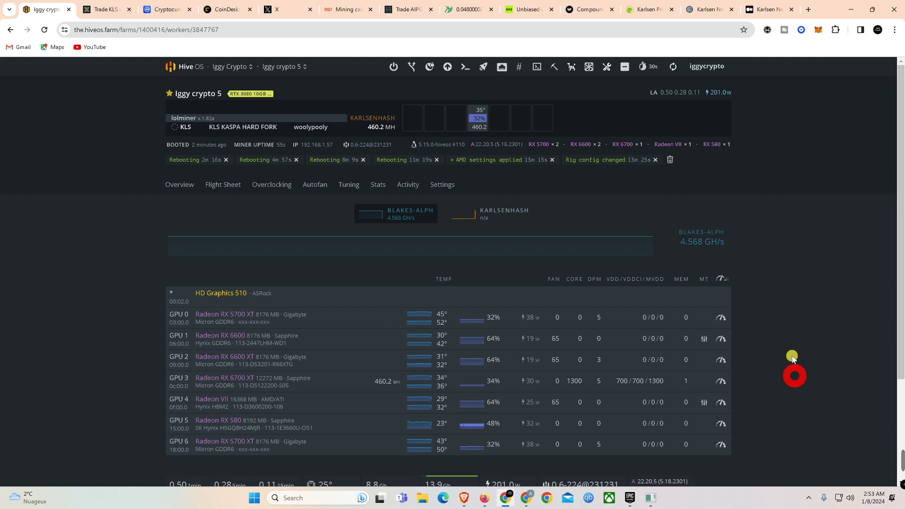
{"action": "left_click", "coordinate": [676, 69]}
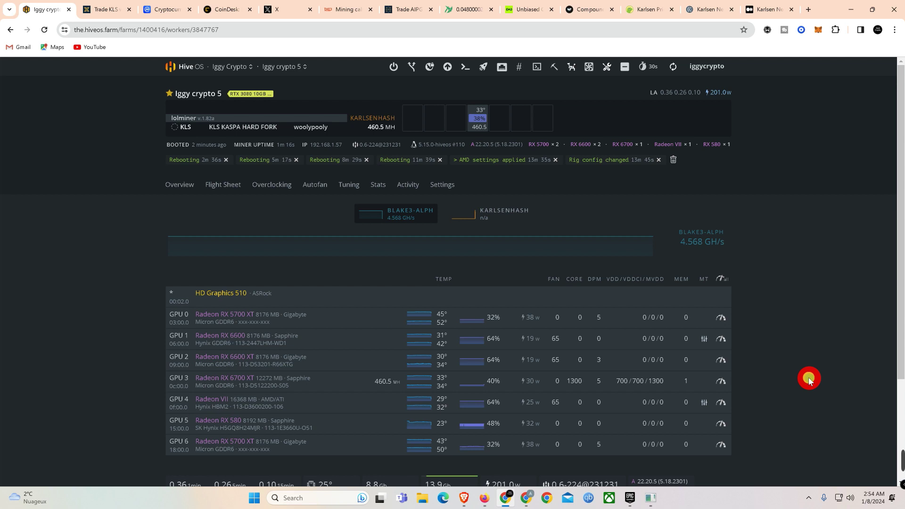
{"action": "left_click", "coordinate": [673, 74]}
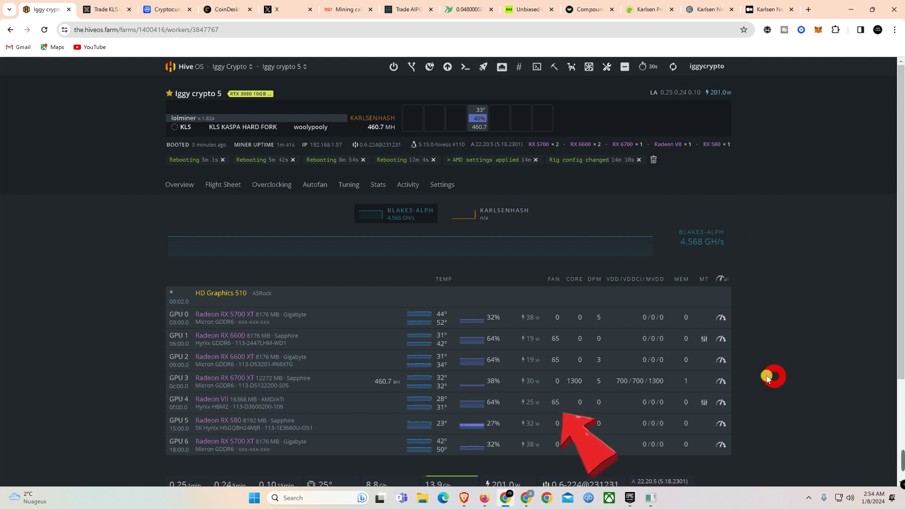